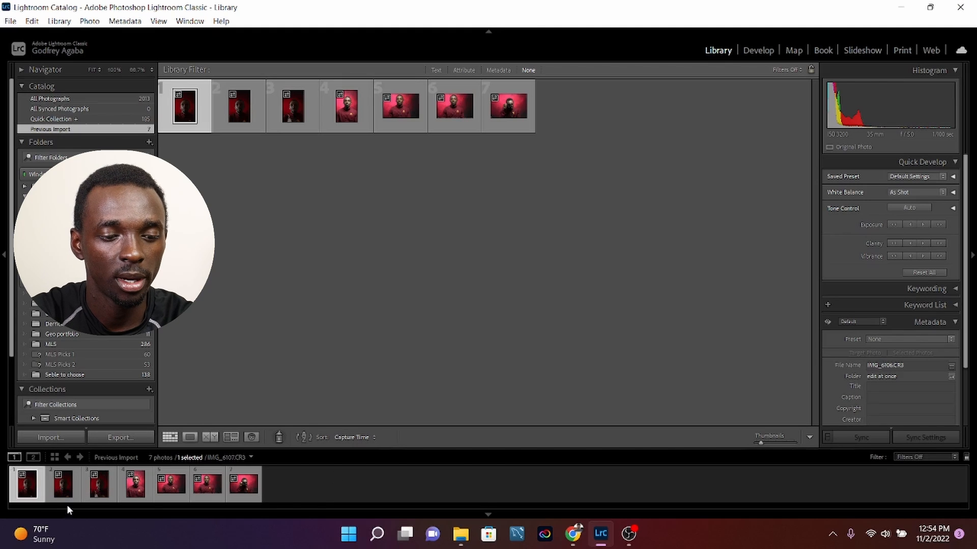
# Open the first photo, IMG_6106.CR3, in the Develop module with the whole image in view.
pyautogui.click(63, 487)
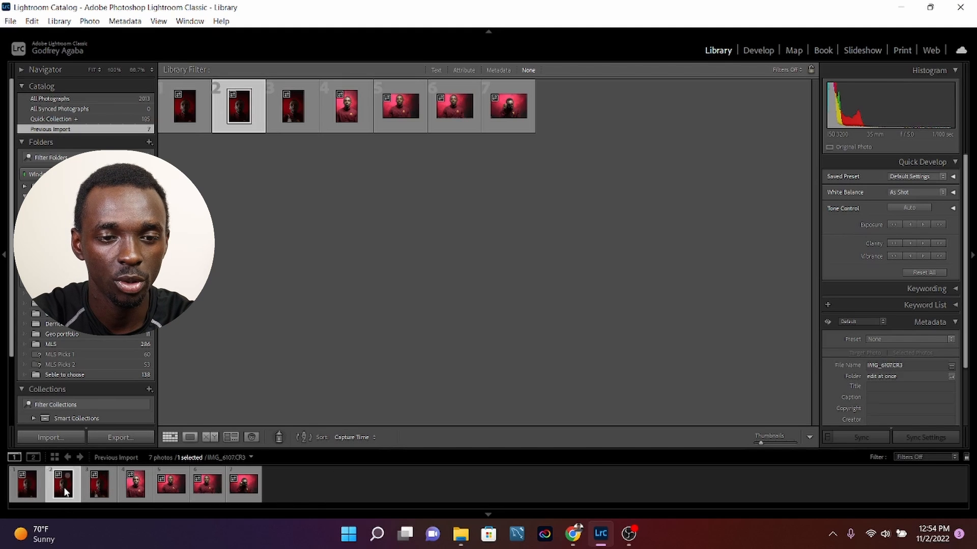
pyautogui.click(186, 114)
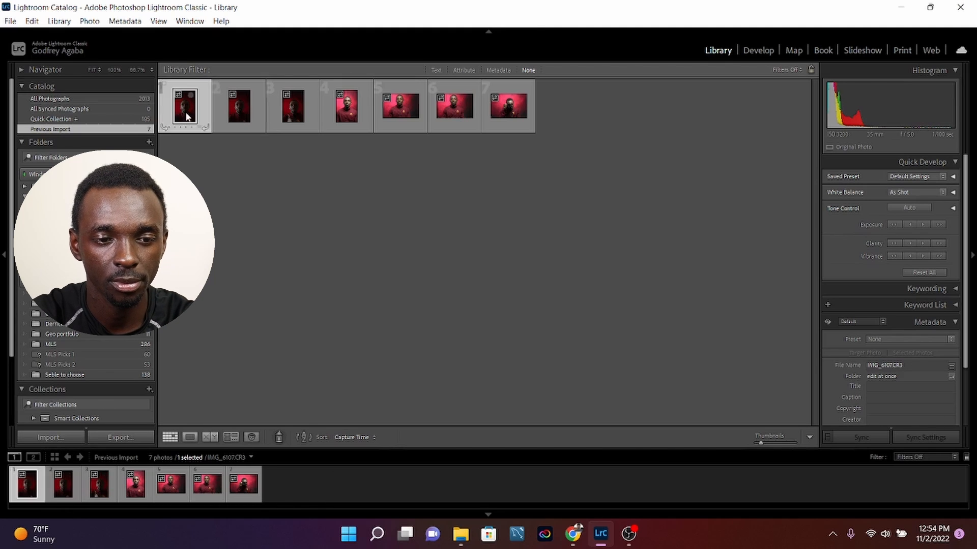
pyautogui.click(757, 51)
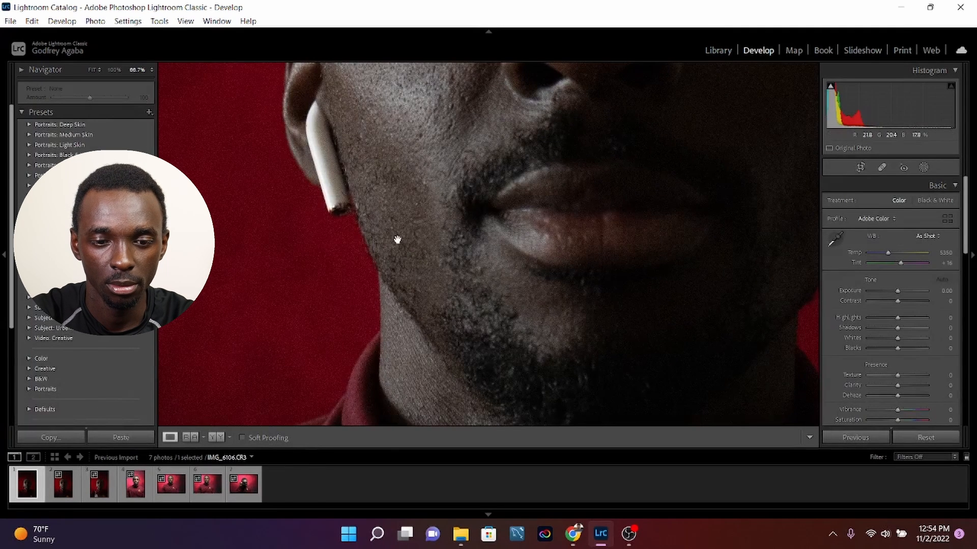
pyautogui.click(397, 240)
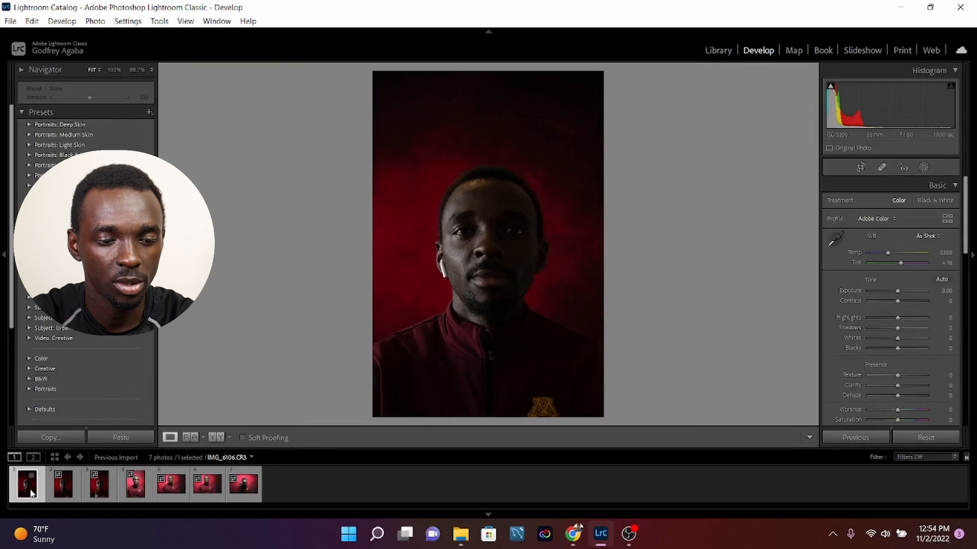
# Compare the lighting and exposure of the first three dark portraits, IMG_6106 to IMG_6108.
pyautogui.click(61, 486)
pyautogui.click(99, 489)
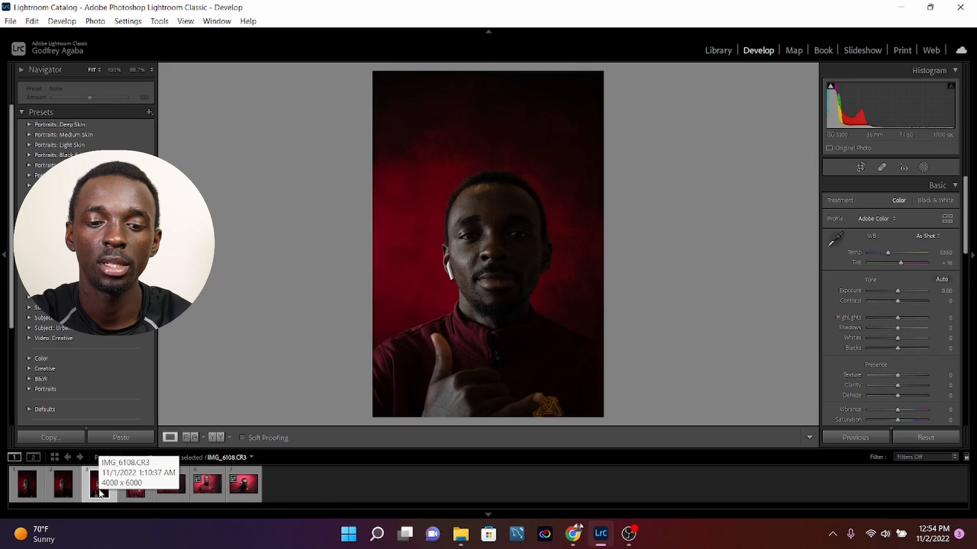
pyautogui.click(30, 491)
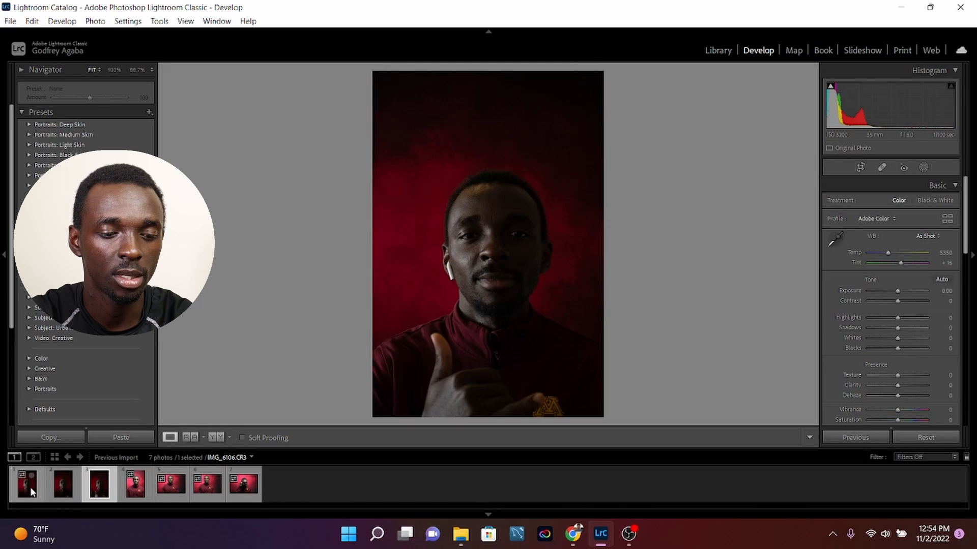
pyautogui.click(61, 488)
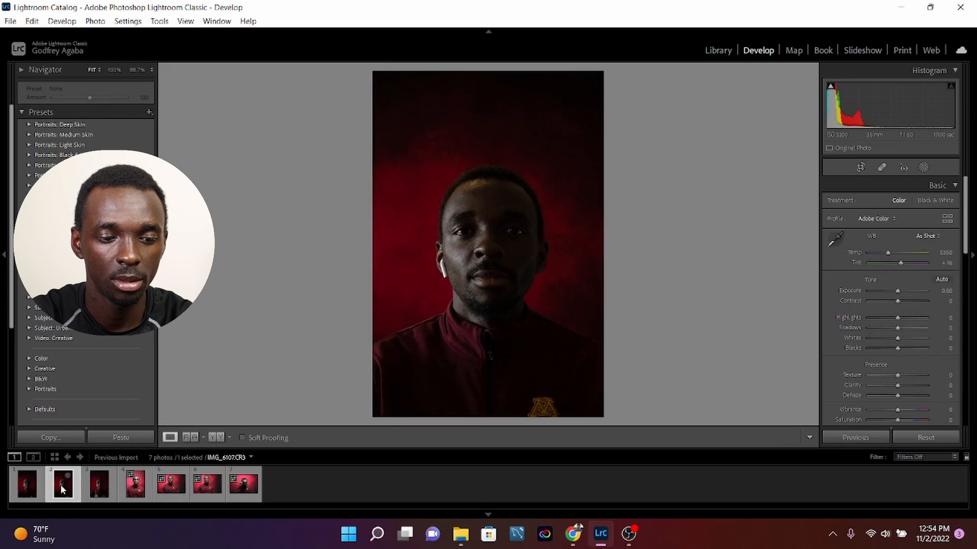
pyautogui.click(97, 483)
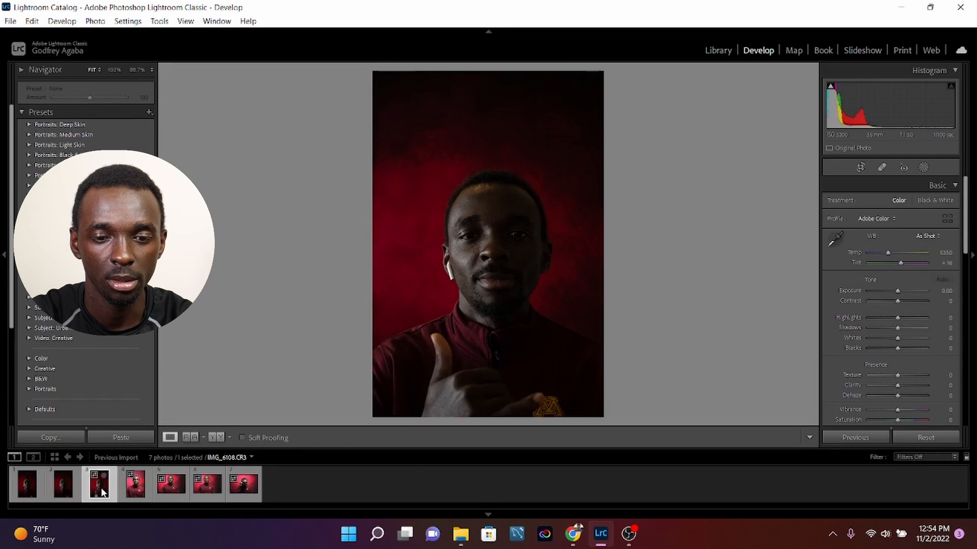
pyautogui.click(66, 492)
pyautogui.click(28, 490)
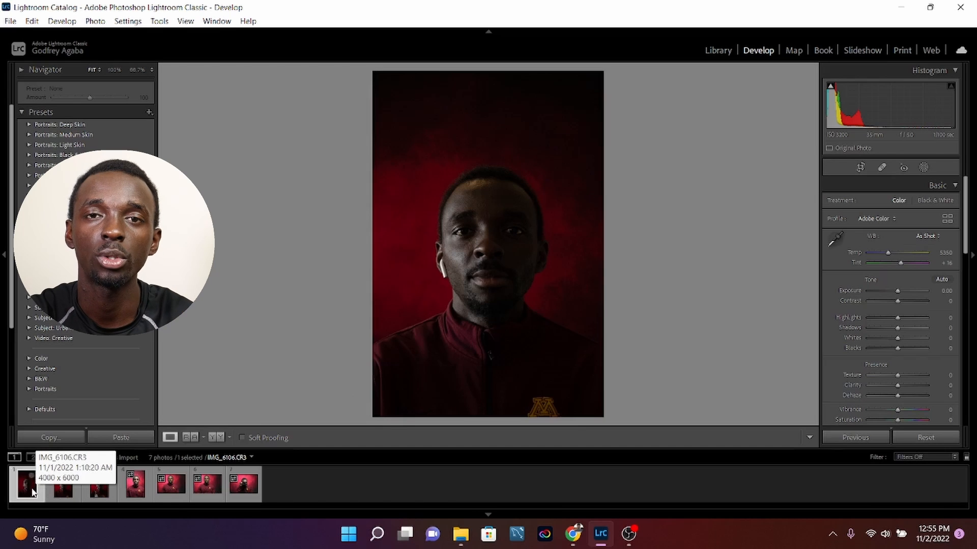
# Look through the four brighter photos, from IMG_6112.CR3 to the last one with the camera.
pyautogui.click(136, 488)
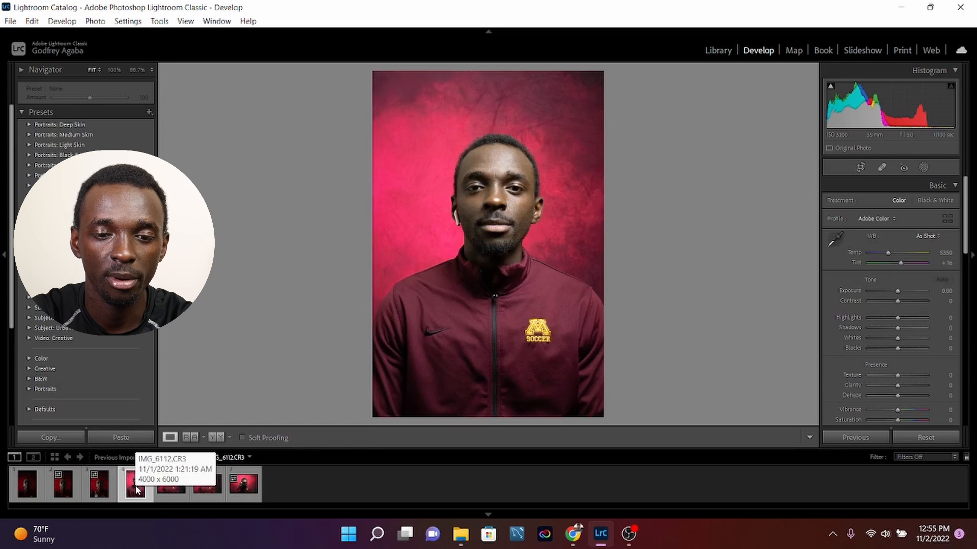
pyautogui.click(170, 487)
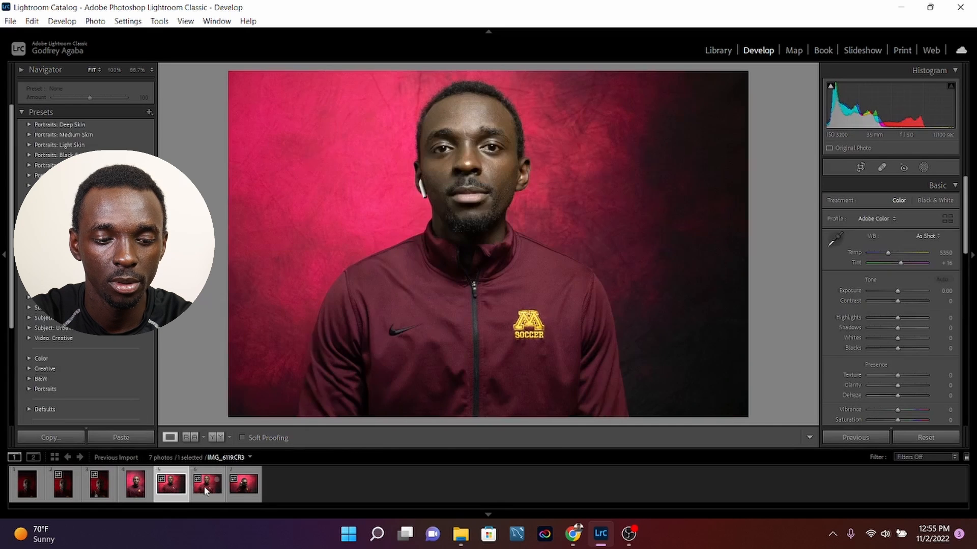
pyautogui.click(207, 486)
pyautogui.click(234, 488)
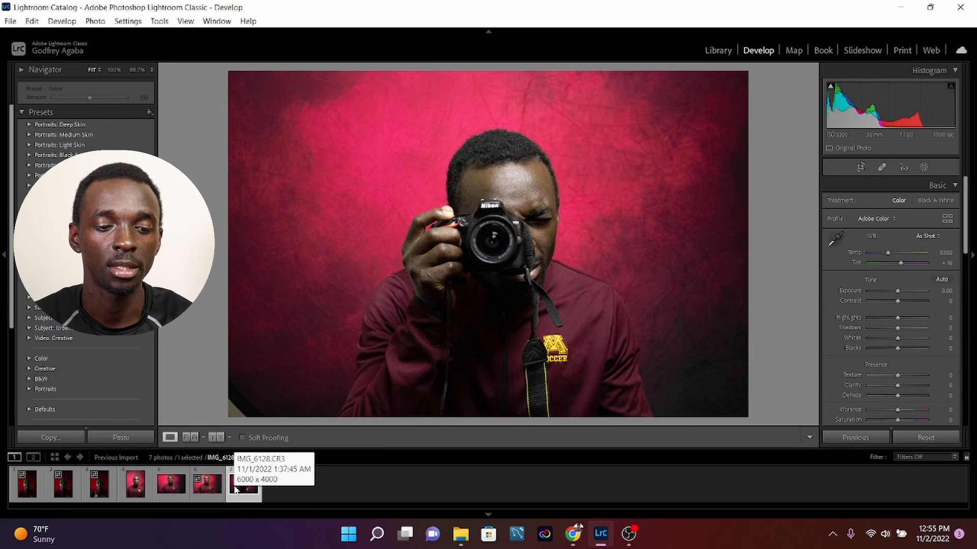
# On the first portrait, set Exposure to +1.93, Contrast to +11, and both Highlights and Whites to -54.
pyautogui.click(27, 486)
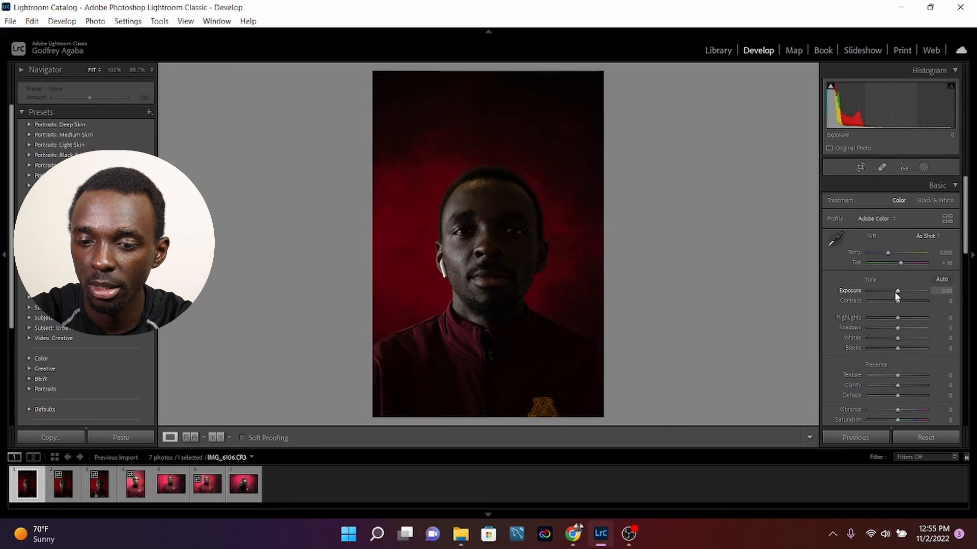
pyautogui.moveTo(898, 292); pyautogui.dragTo(906, 294)
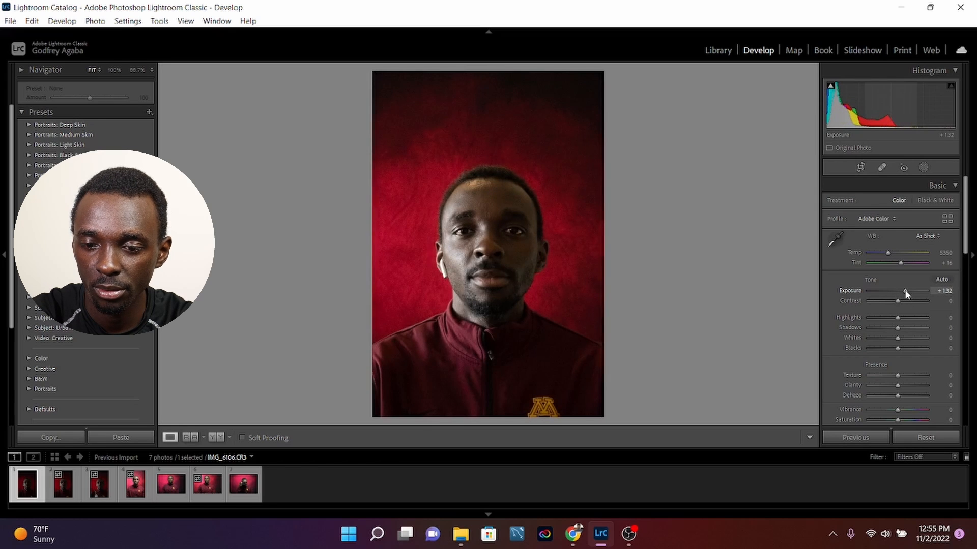
pyautogui.moveTo(899, 300); pyautogui.dragTo(882, 318)
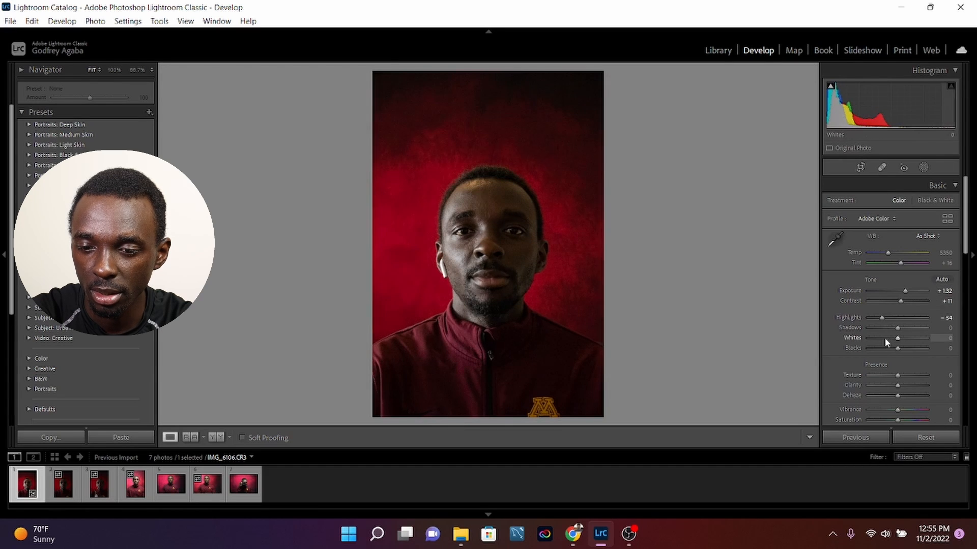
pyautogui.click(881, 338)
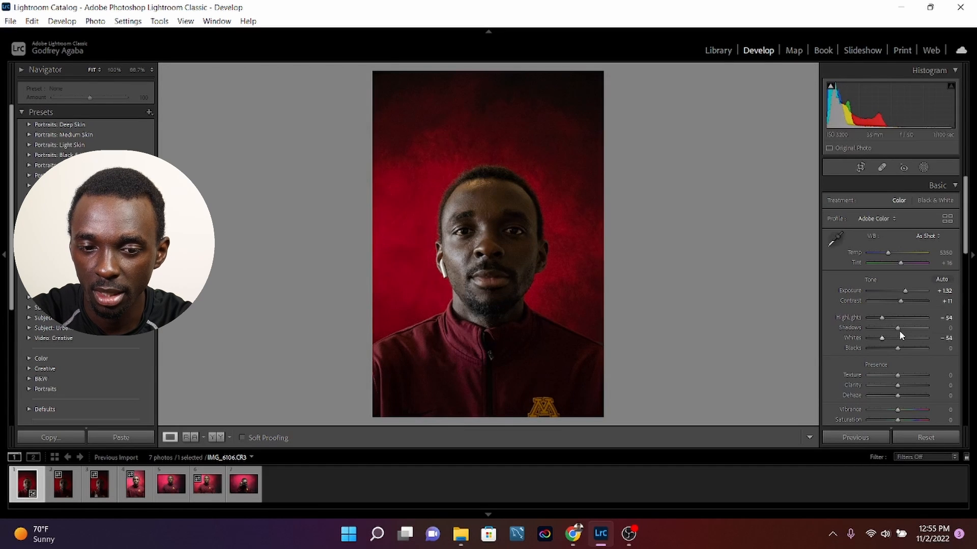
pyautogui.scroll(-3, 898, 330)
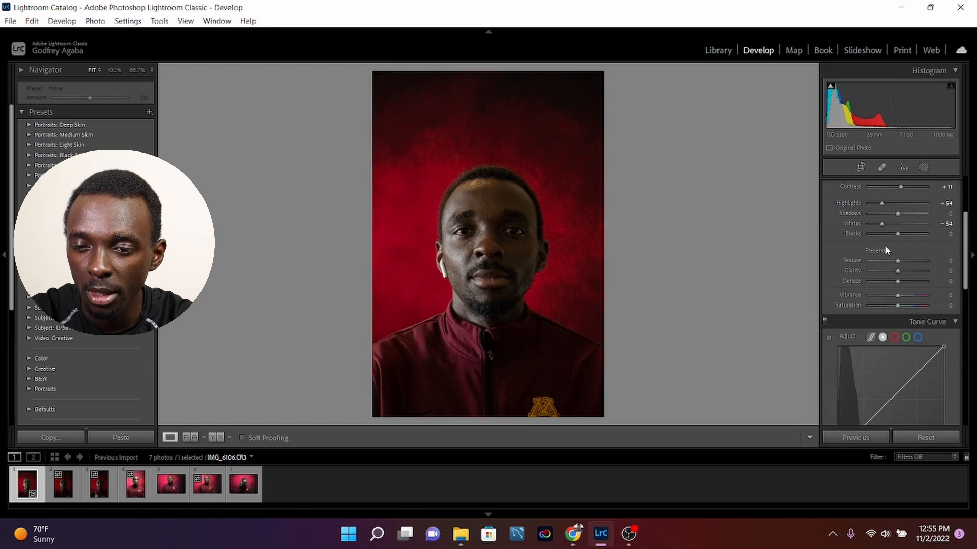
pyautogui.scroll(3, 888, 250)
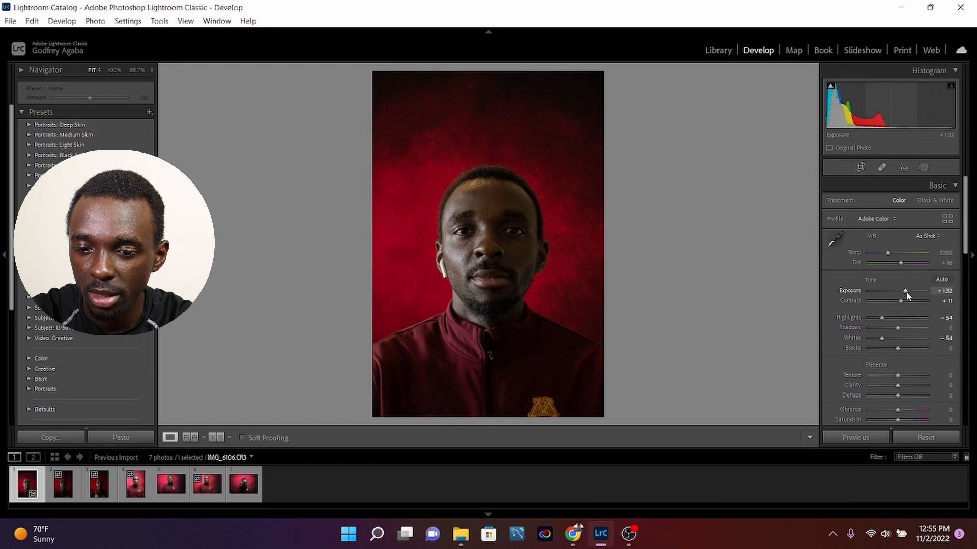
pyautogui.moveTo(905, 292); pyautogui.dragTo(909, 292)
# Set the portrait's Texture to -40, Clarity to +5, Dehaze to +21, Vibrance to +9 and Saturation to +40.
pyautogui.scroll(-4, 887, 299)
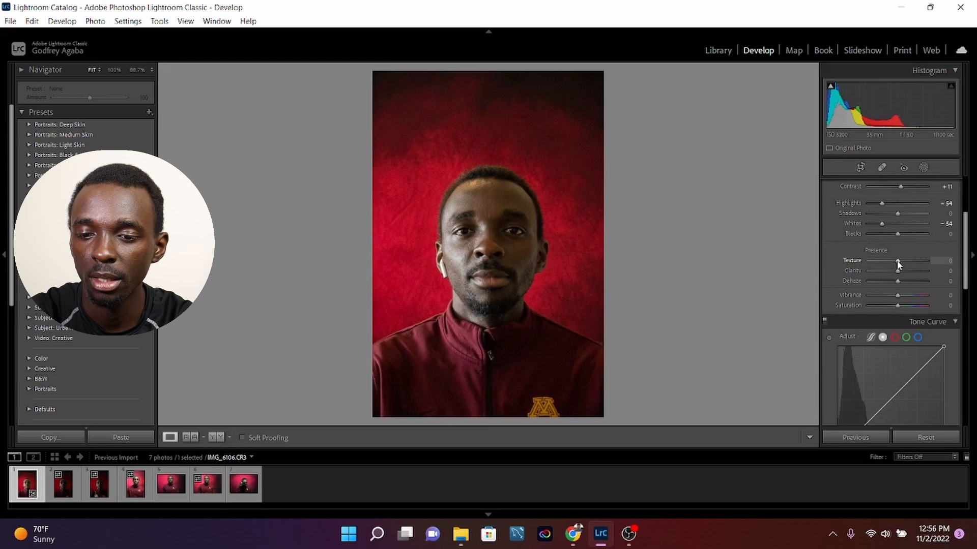
pyautogui.moveTo(897, 260)
pyautogui.mouseDown()
pyautogui.moveTo(881, 261)
pyautogui.moveTo(900, 275)
pyautogui.mouseUp()
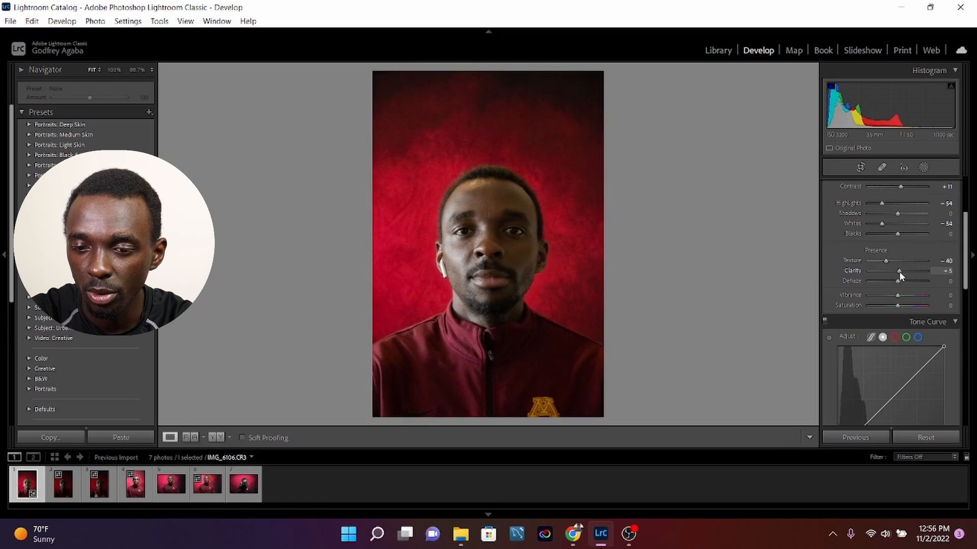
pyautogui.moveTo(898, 281); pyautogui.dragTo(904, 284)
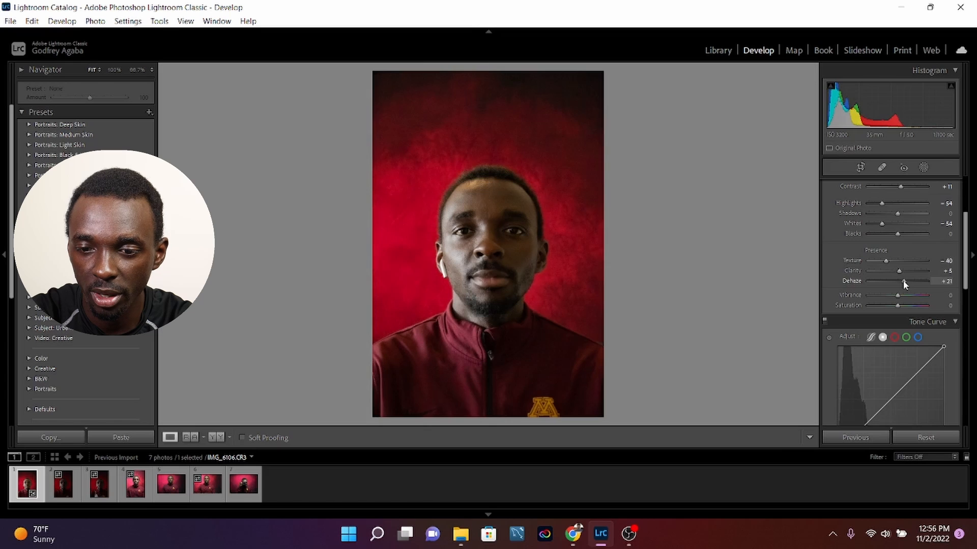
pyautogui.moveTo(899, 299); pyautogui.dragTo(901, 299)
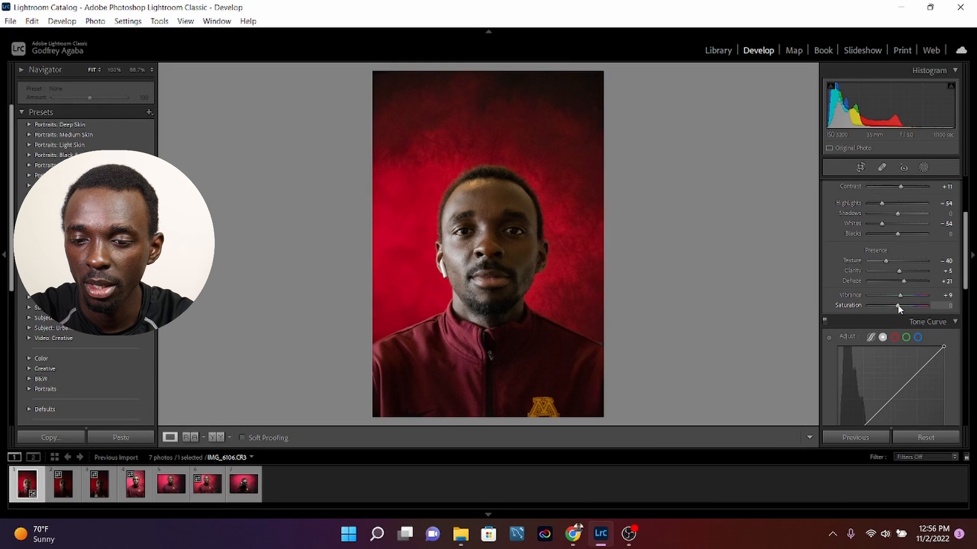
pyautogui.moveTo(898, 304); pyautogui.dragTo(910, 310)
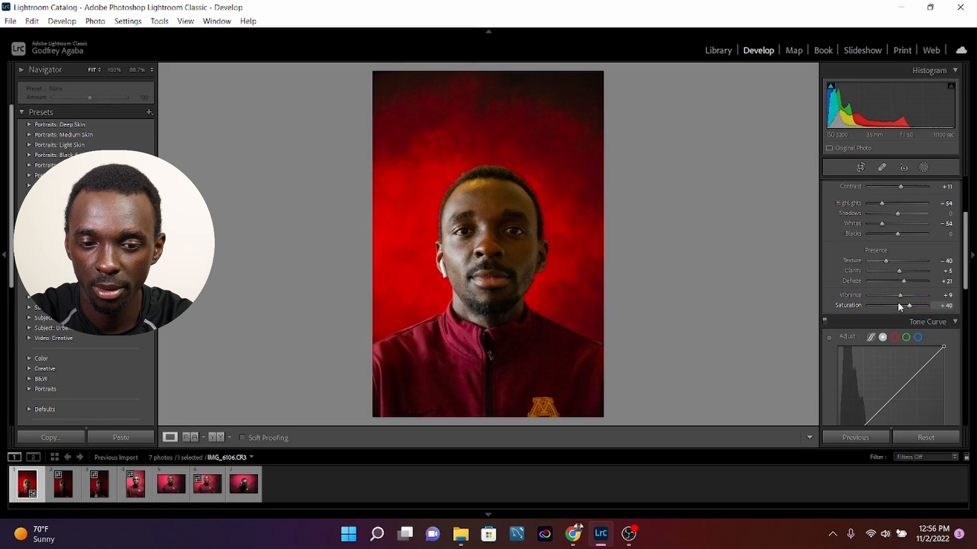
# Set the sharpening Amount to 75 and Detail to 56, and the colour noise reduction to 43 with Smoothness 68.
pyautogui.scroll(-3, 897, 302)
pyautogui.scroll(-5, 886, 304)
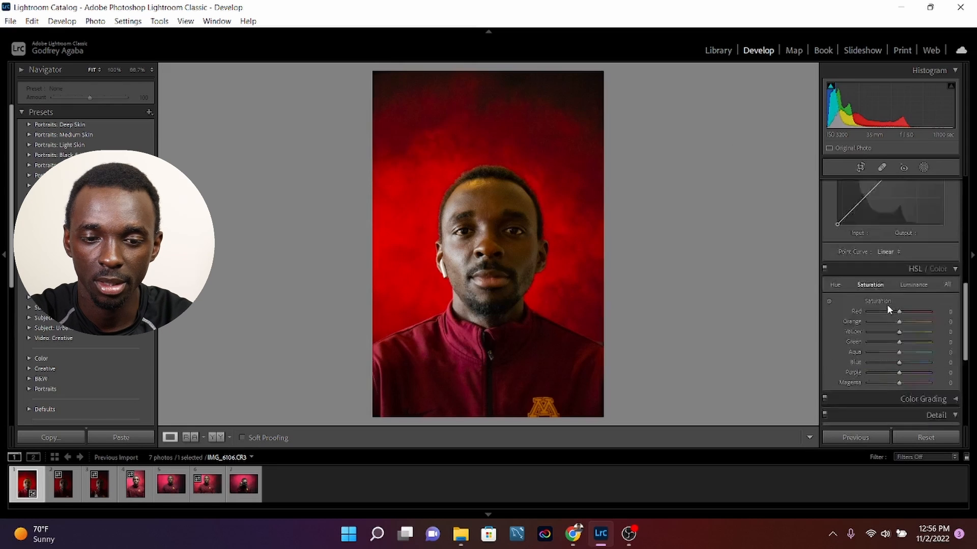
pyautogui.scroll(-5, 885, 308)
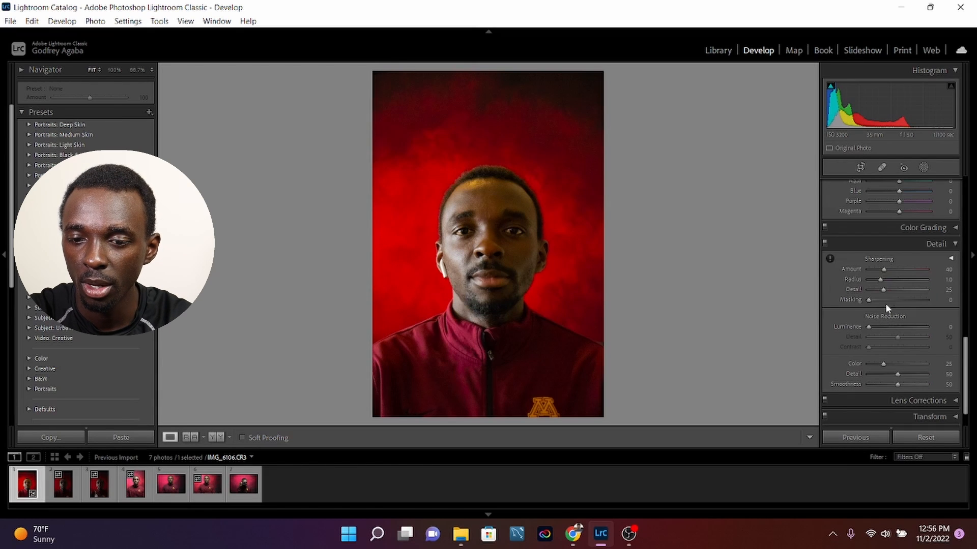
pyautogui.click(897, 270)
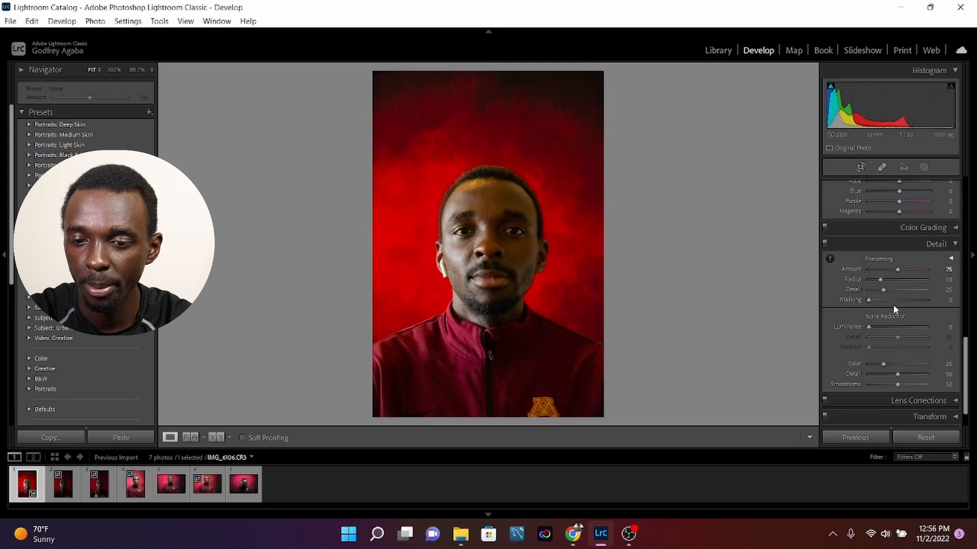
pyautogui.click(900, 289)
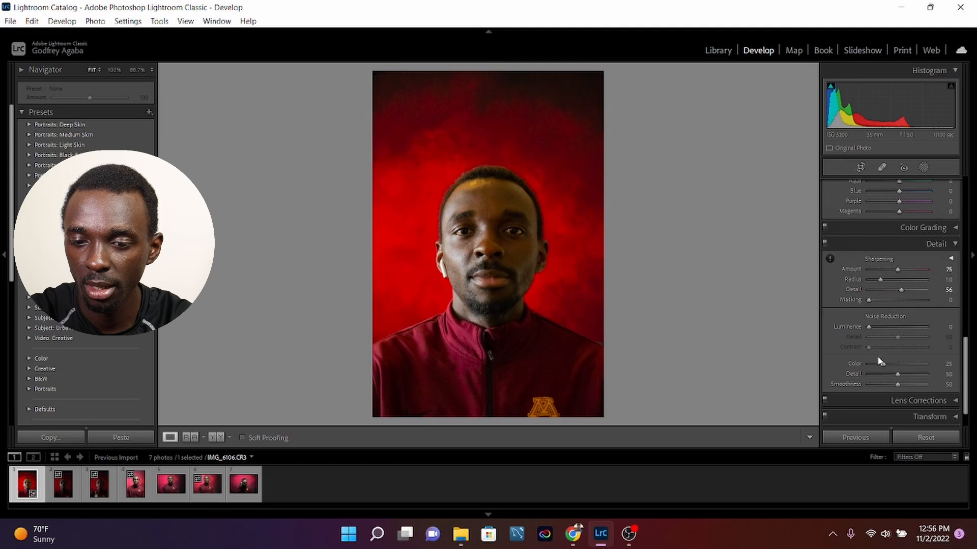
pyautogui.click(893, 364)
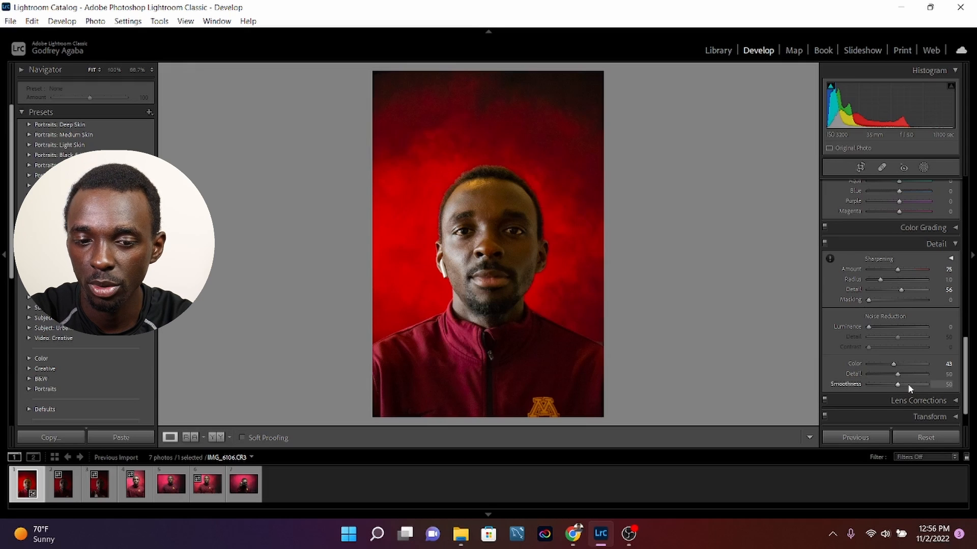
pyautogui.click(909, 385)
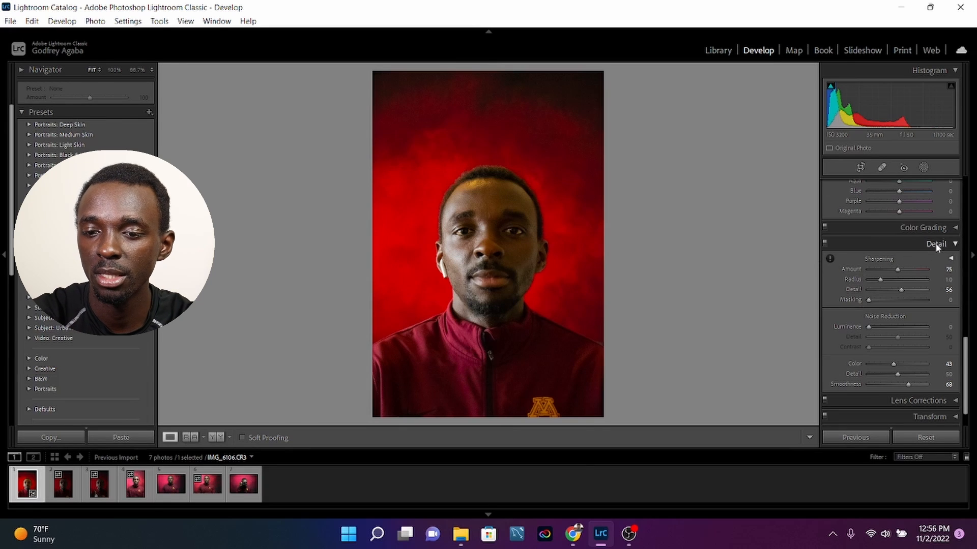
# Lower the portrait's Texture further to -68.
pyautogui.scroll(6, 933, 246)
pyautogui.scroll(2, 895, 262)
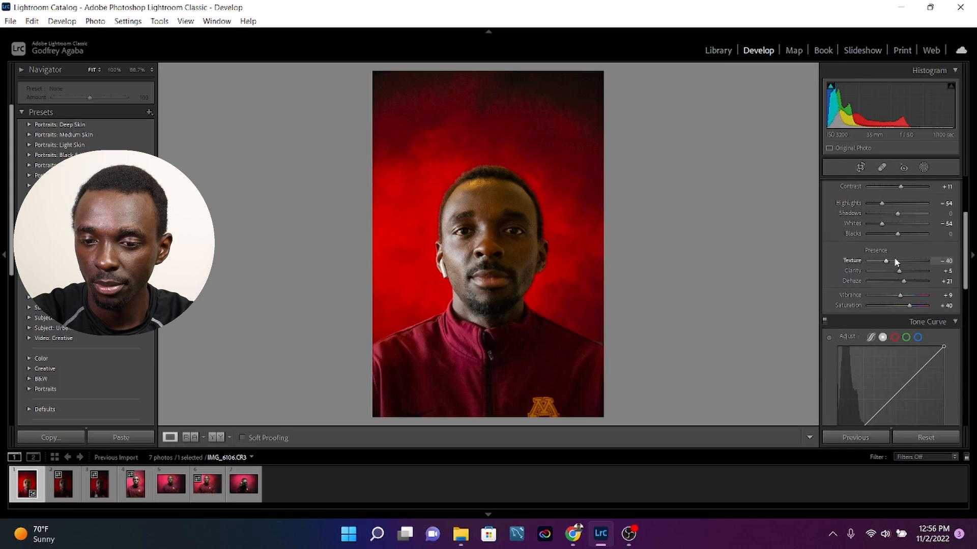
pyautogui.moveTo(885, 261); pyautogui.dragTo(881, 261)
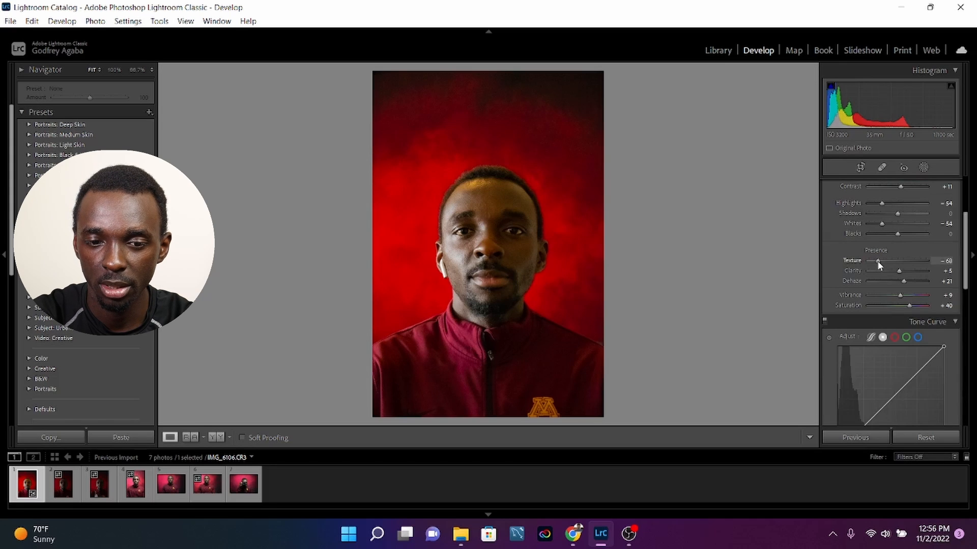
# Add a midtone point to the tone curve and raise it to input 121, output 133.
pyautogui.scroll(-3, 880, 255)
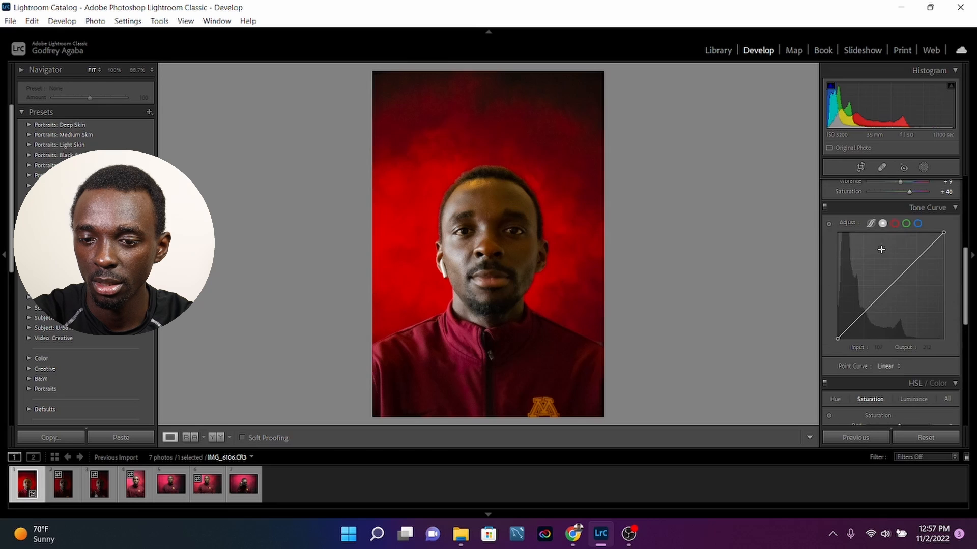
pyautogui.click(890, 286)
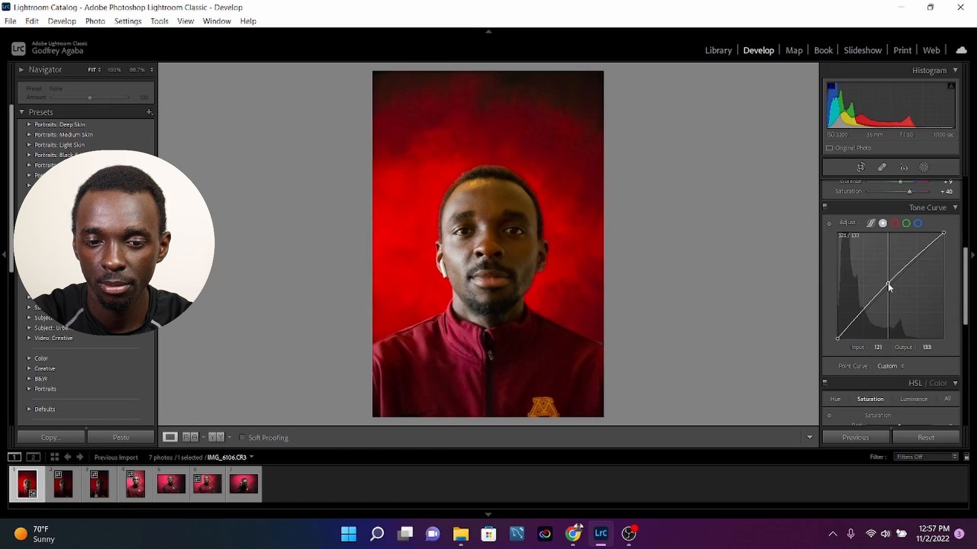
pyautogui.scroll(5, 885, 356)
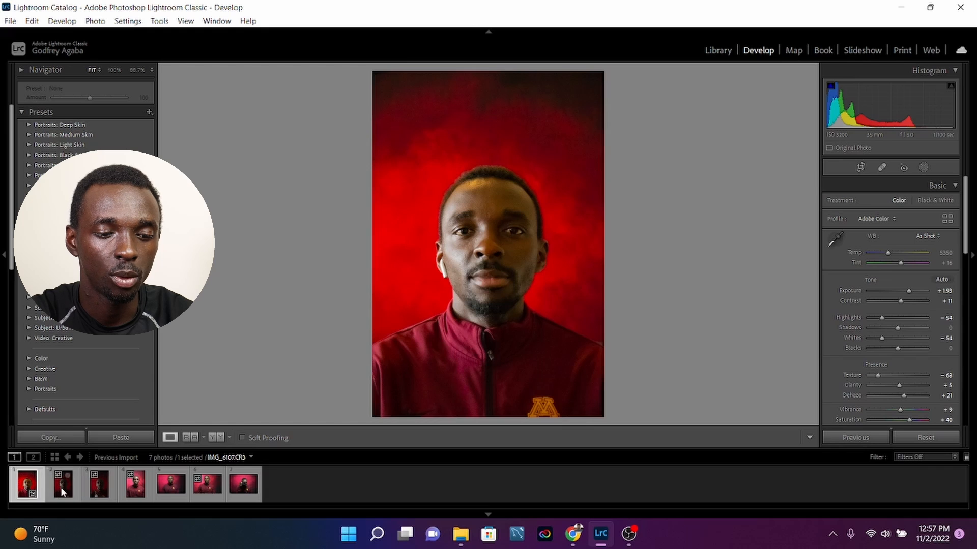
# Select the first three dark portraits together, keeping the first one as the active source photo.
pyautogui.keyDown('ctrl'); pyautogui.click(99, 491); pyautogui.keyUp('ctrl')
pyautogui.keyDown('ctrl'); pyautogui.click(99, 494); pyautogui.keyUp('ctrl')
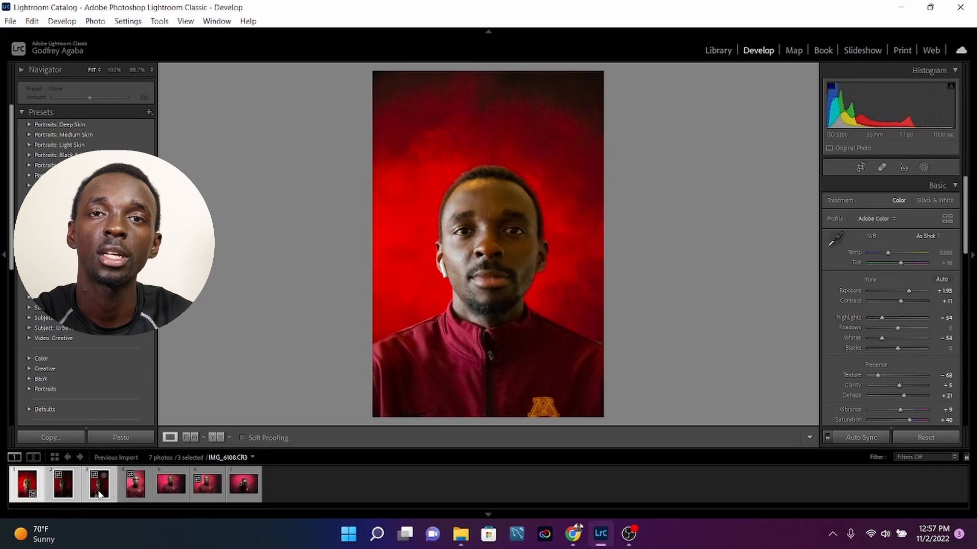
pyautogui.click(29, 488)
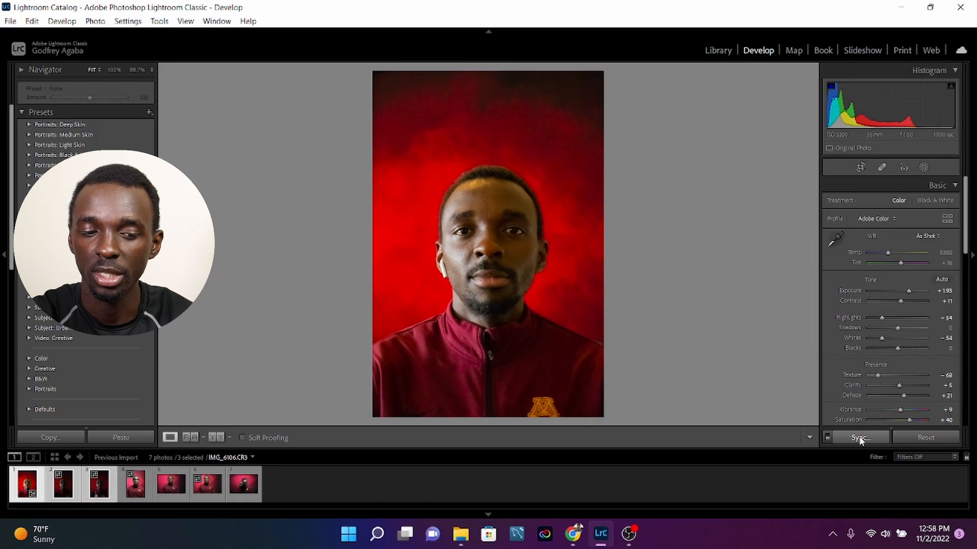
pyautogui.press('ctrl')
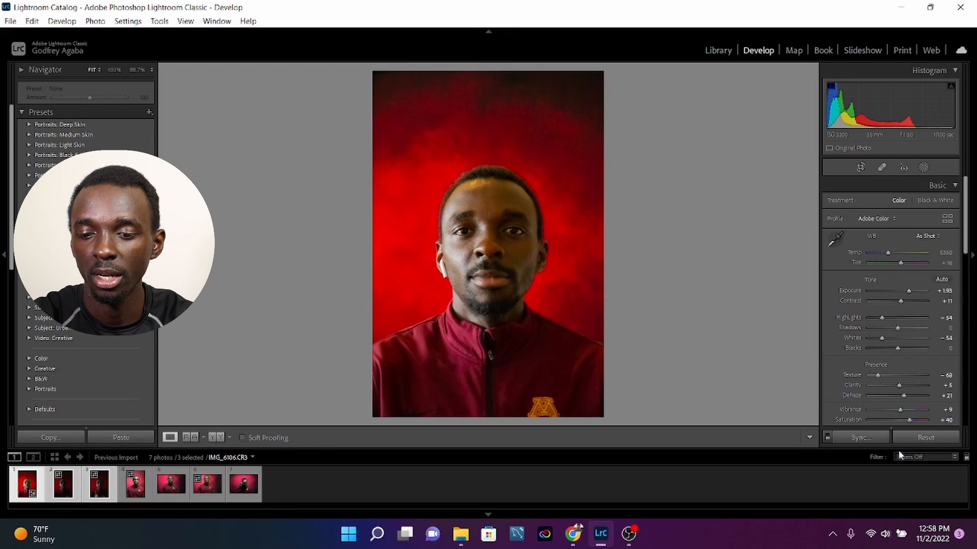
# Synchronize the first portrait's develop settings to the other two selected photos, leaving out White Balance, Transform, Spot Removal, Crop and Masking.
pyautogui.click(857, 438)
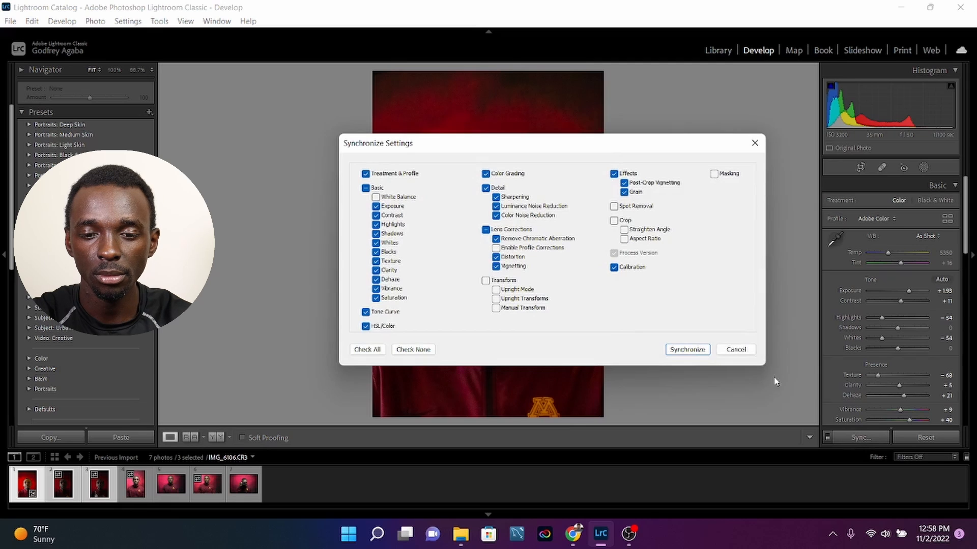
pyautogui.click(377, 198)
pyautogui.click(376, 198)
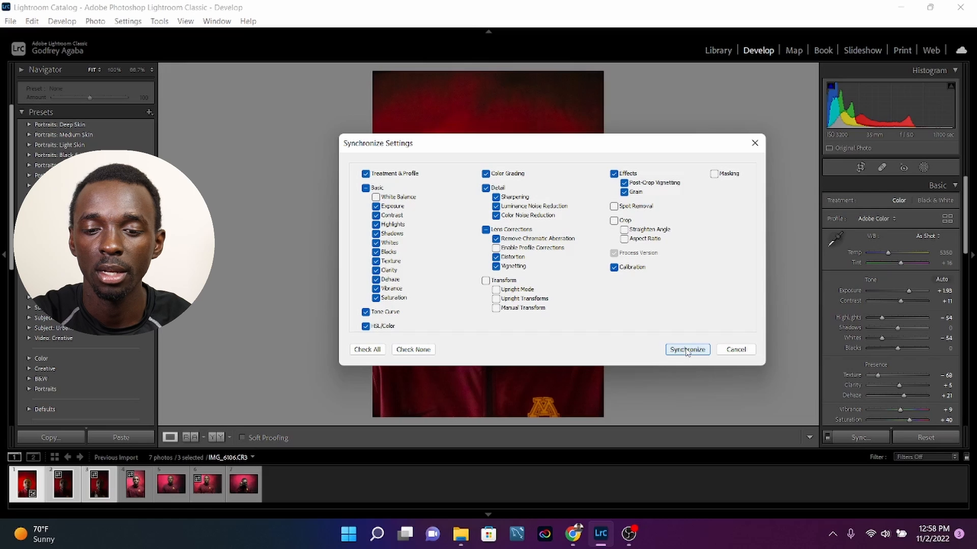
pyautogui.click(686, 349)
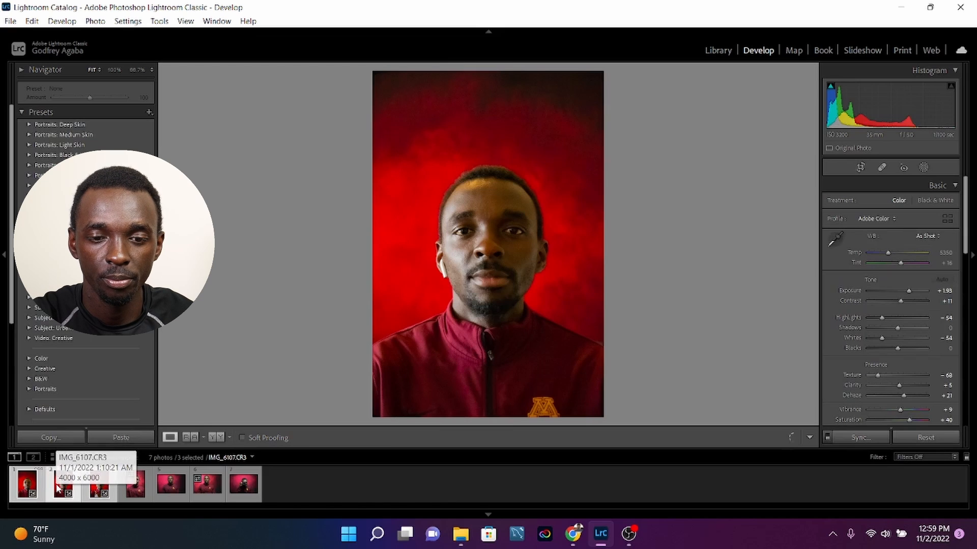
# Check the synced portraits, then set the third one's Exposure to +1.58 and its tone curve midpoint to input 129, output 130.
pyautogui.click(95, 486)
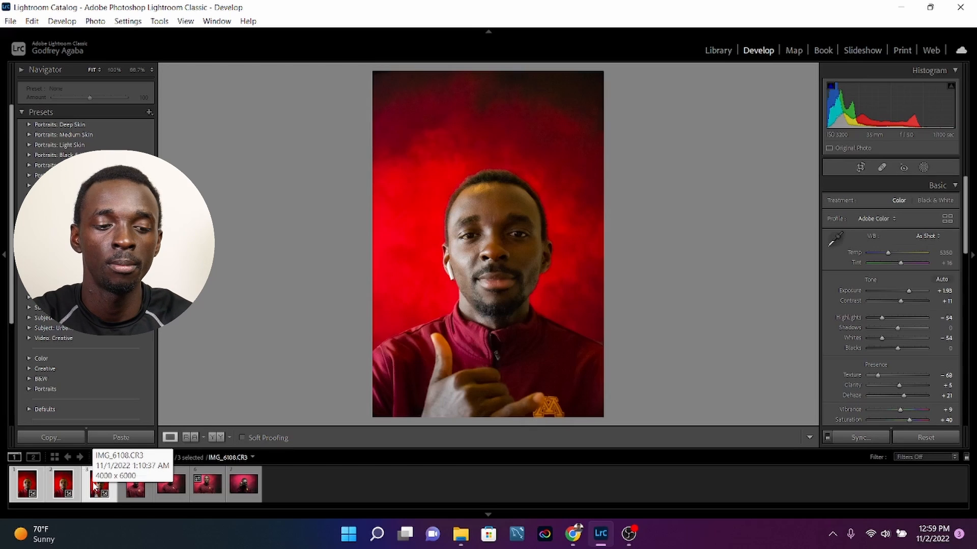
pyautogui.click(64, 485)
pyautogui.click(98, 485)
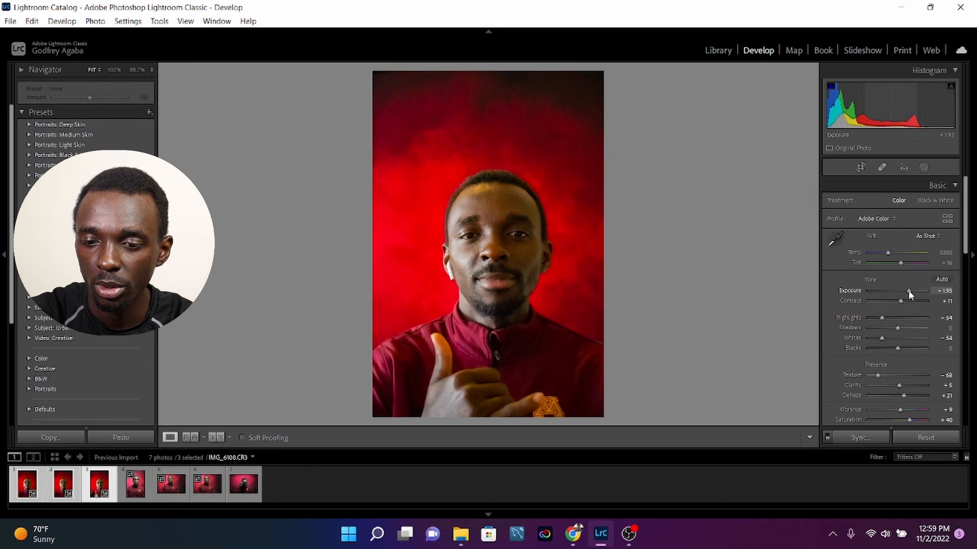
pyautogui.moveTo(909, 290); pyautogui.dragTo(906, 291)
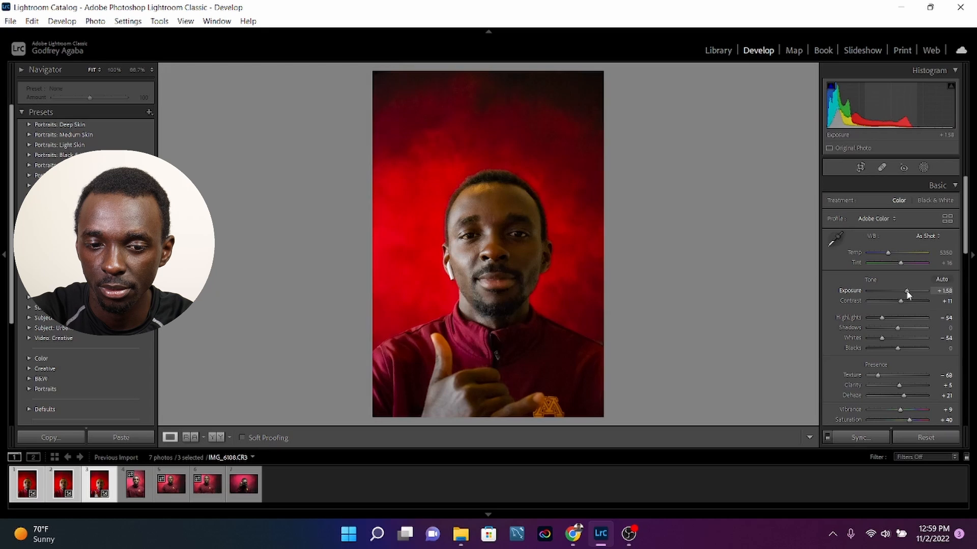
pyautogui.scroll(-5, 895, 310)
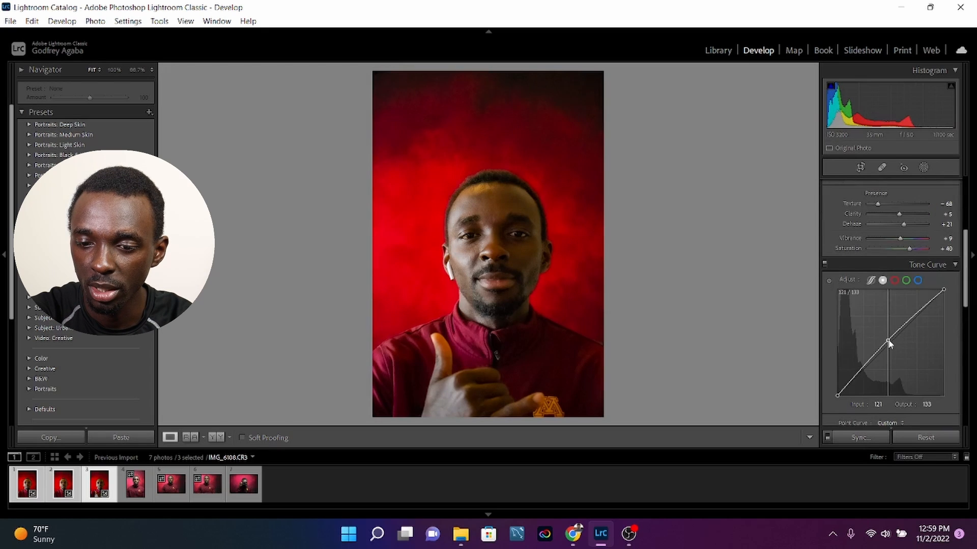
pyautogui.moveTo(888, 342); pyautogui.dragTo(890, 343)
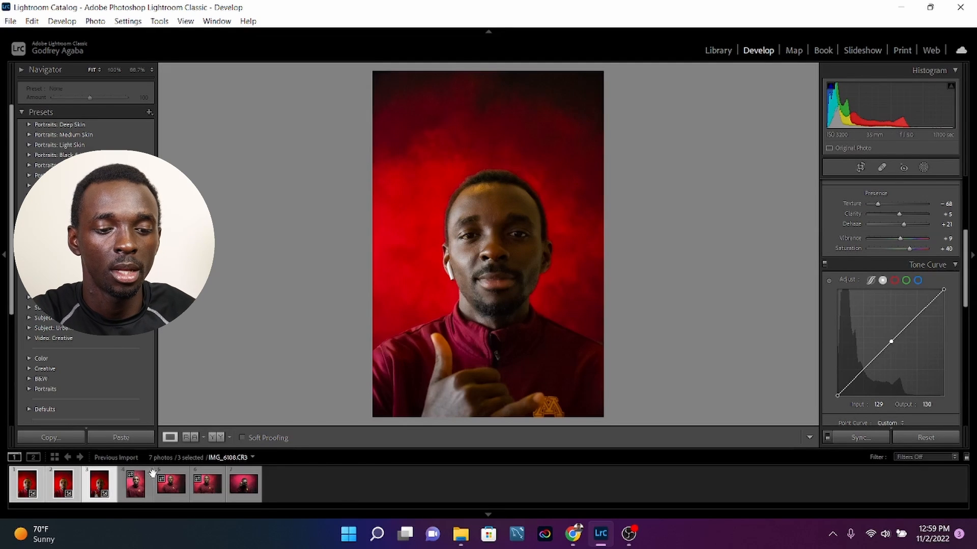
# Set the fourth portrait's Exposure to +0.35, Contrast to +5 and Highlights to -39.
pyautogui.click(139, 487)
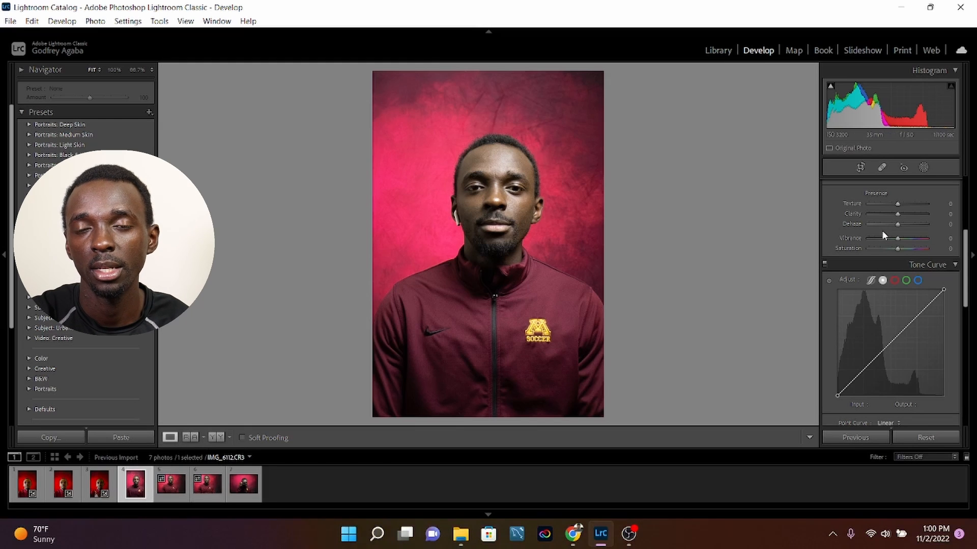
pyautogui.scroll(5, 907, 249)
pyautogui.moveTo(896, 290); pyautogui.dragTo(897, 287)
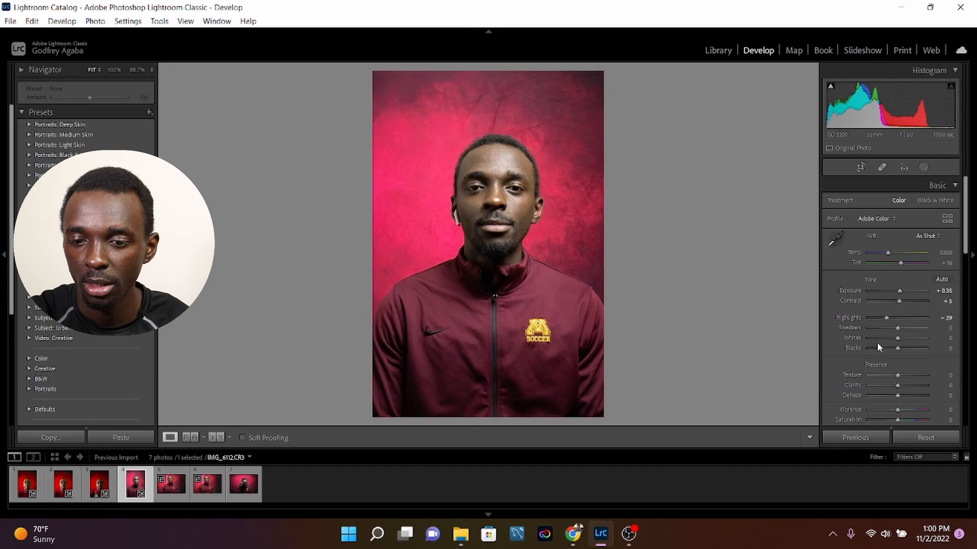
# Set the fourth portrait's Whites to -42, Texture to -51, Clarity to +7, Dehaze to +39, Vibrance to +9 and Saturation to +26.
pyautogui.scroll(-3, 886, 315)
pyautogui.moveTo(897, 318)
pyautogui.mouseDown()
pyautogui.moveTo(882, 316)
pyautogui.moveTo(899, 329)
pyautogui.mouseUp()
pyautogui.moveTo(897, 338); pyautogui.dragTo(908, 338)
pyautogui.moveTo(898, 352); pyautogui.dragTo(905, 361)
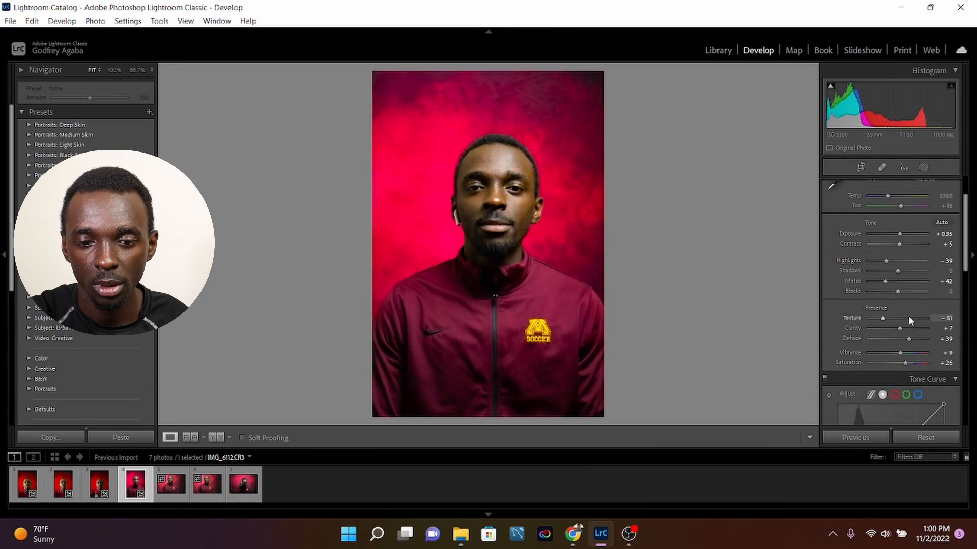
# Set the fourth portrait's sharpening Amount to 59 and Detail to 48, and its colour noise reduction to 33 with Smoothness 77.
pyautogui.scroll(-3, 900, 305)
pyautogui.scroll(-6, 895, 331)
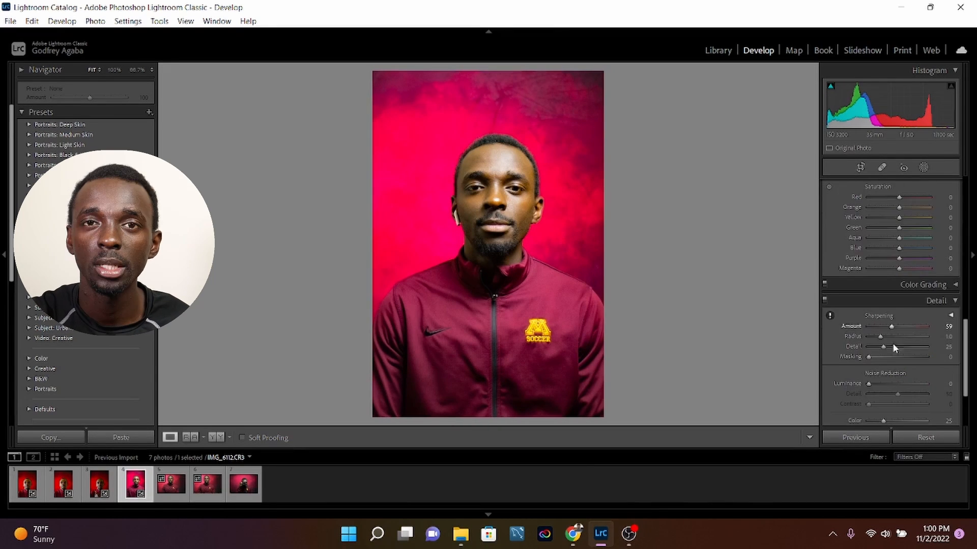
# Select the fourth to seventh photos, synchronize the fourth one's settings across them and check the fifth photo.
pyautogui.click(172, 485)
pyautogui.click(134, 484)
pyautogui.keyDown('shift'); pyautogui.click(197, 480); pyautogui.keyUp('shift')
pyautogui.press('Escape')
pyautogui.keyDown('shift'); pyautogui.click(206, 488); pyautogui.keyUp('shift')
pyautogui.keyDown('shift'); pyautogui.click(236, 489); pyautogui.keyUp('shift')
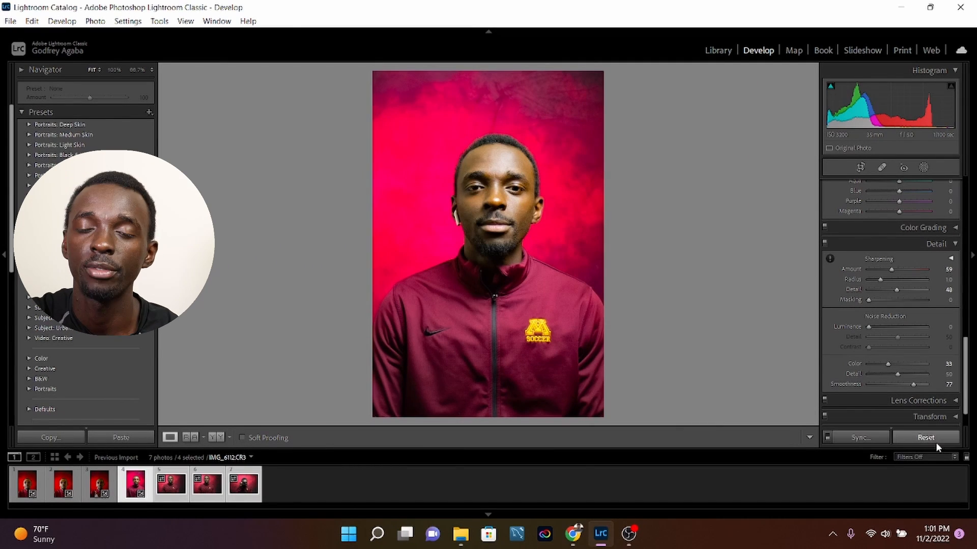
pyautogui.click(860, 438)
pyautogui.click(687, 350)
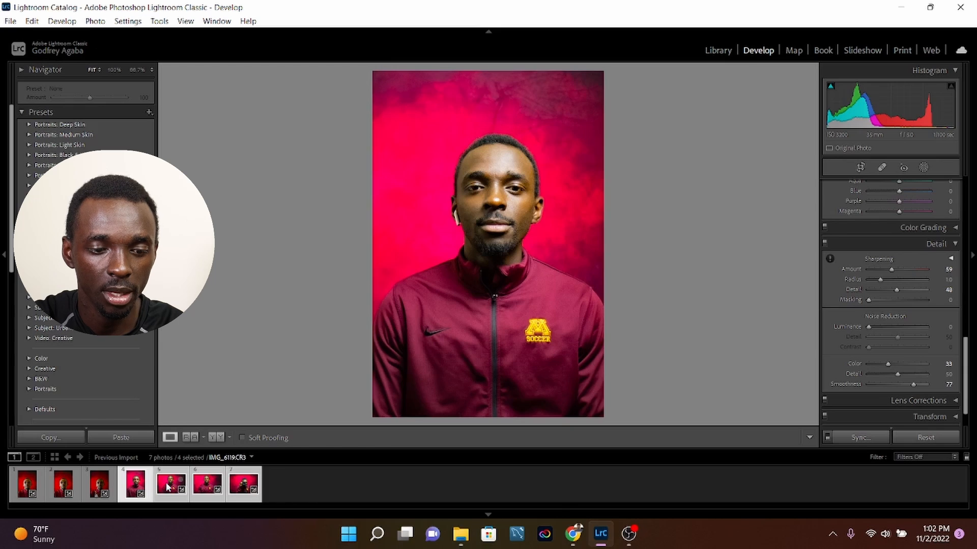
pyautogui.click(172, 484)
pyautogui.click(134, 485)
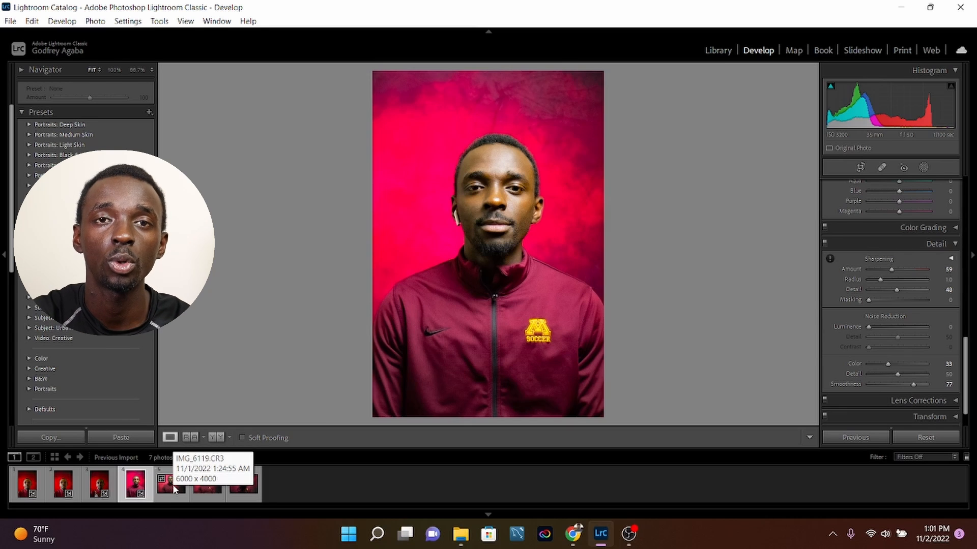
# Look through the unedited landscape photos, then select all three together with the fourth portrait as the source.
pyautogui.click(207, 489)
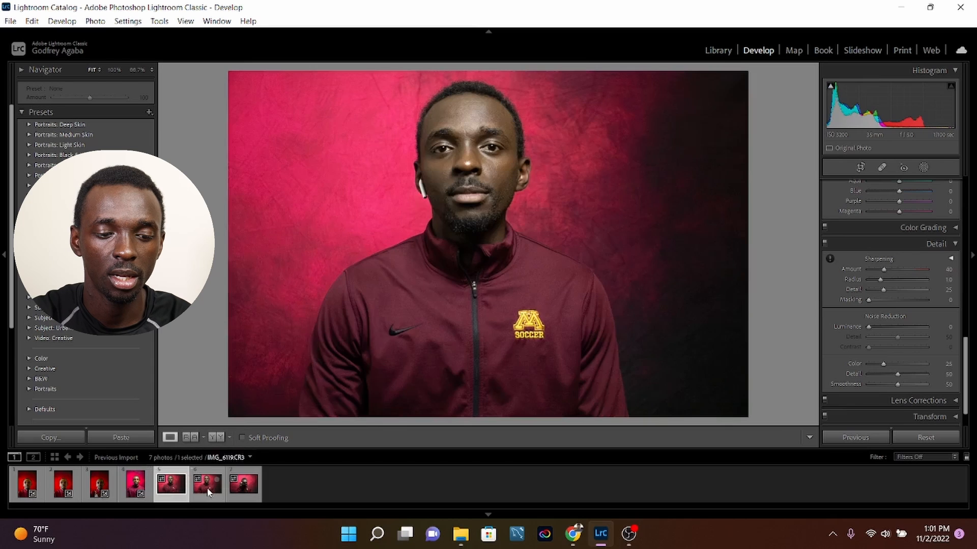
pyautogui.press('Right')
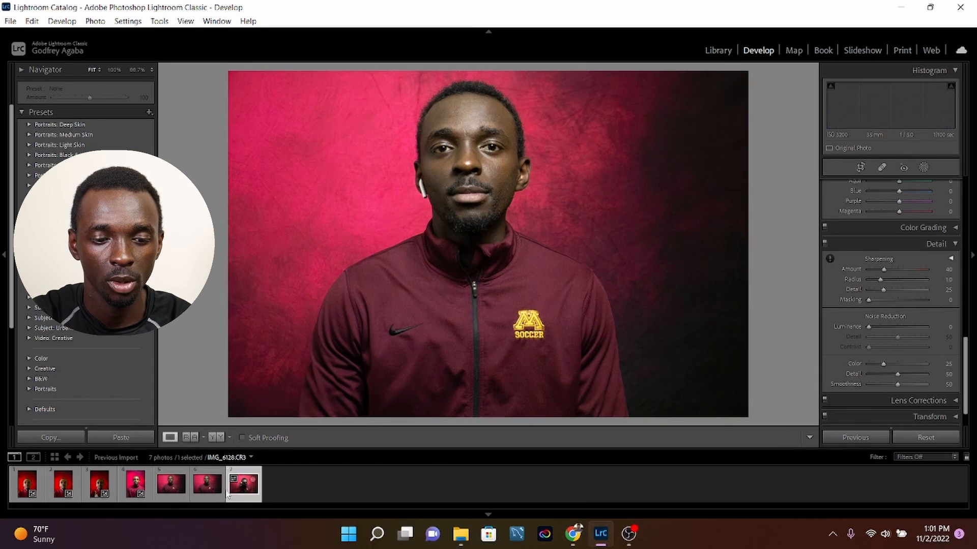
pyautogui.click(178, 489)
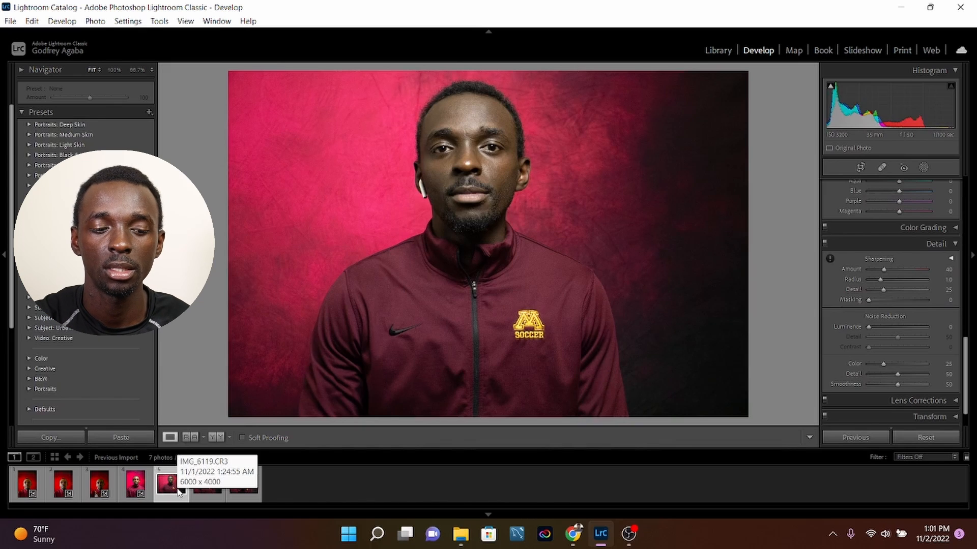
pyautogui.click(134, 485)
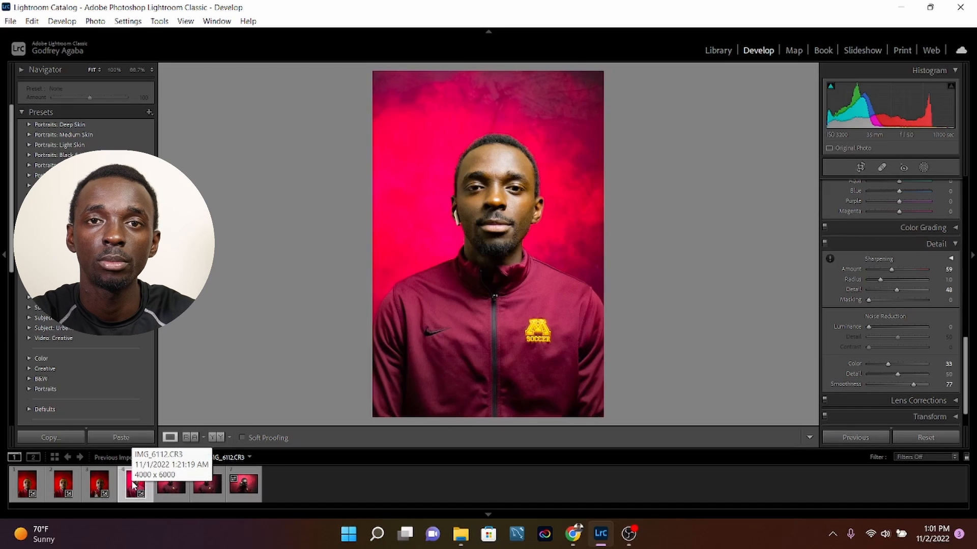
pyautogui.keyDown('ctrl'); pyautogui.click(174, 484); pyautogui.keyUp('ctrl')
pyautogui.keyDown('ctrl'); pyautogui.click(206, 488); pyautogui.keyUp('ctrl')
pyautogui.keyDown('ctrl'); pyautogui.click(236, 489); pyautogui.keyUp('ctrl')
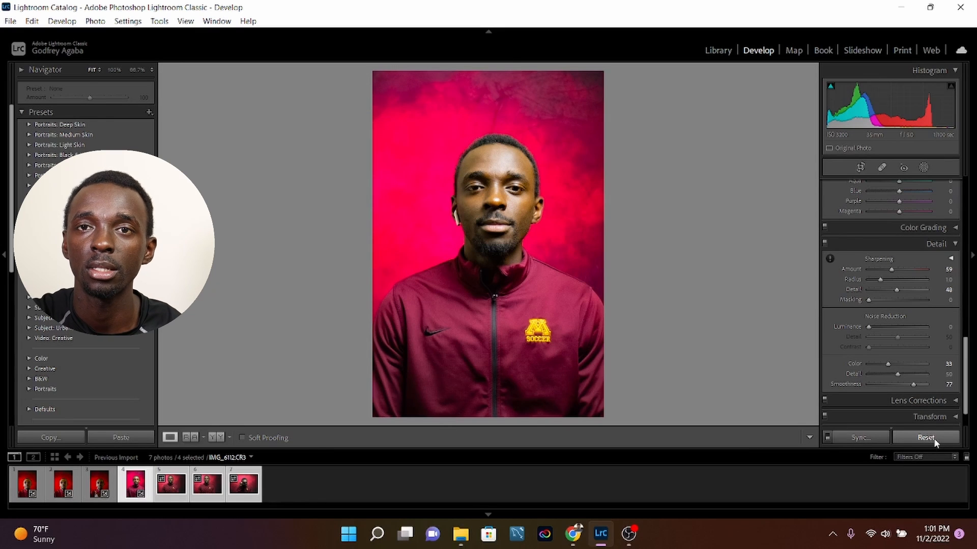
# Synchronize the fourth portrait's settings to the selected photos without White Balance, Transform, Spot Removal, Crop or Masking, and review each photo.
pyautogui.click(872, 436)
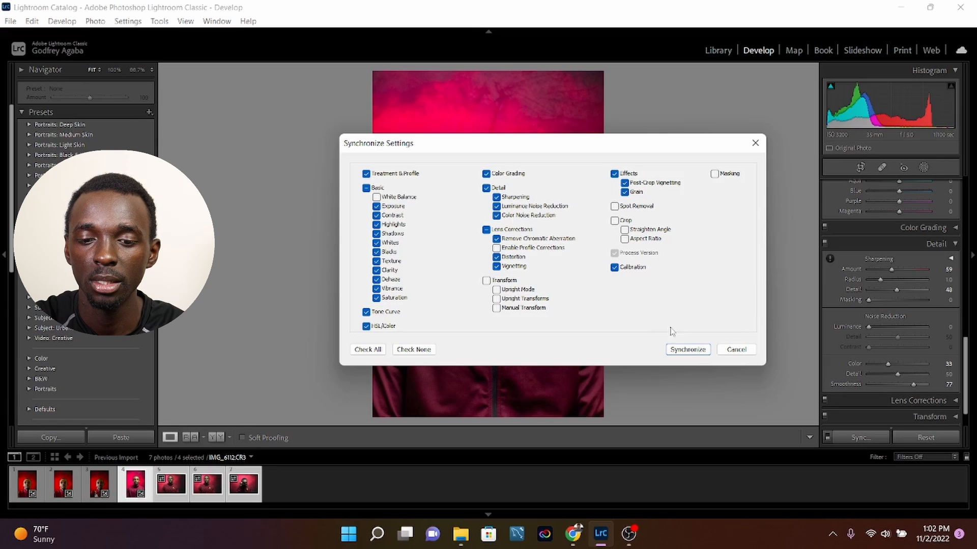
pyautogui.click(689, 350)
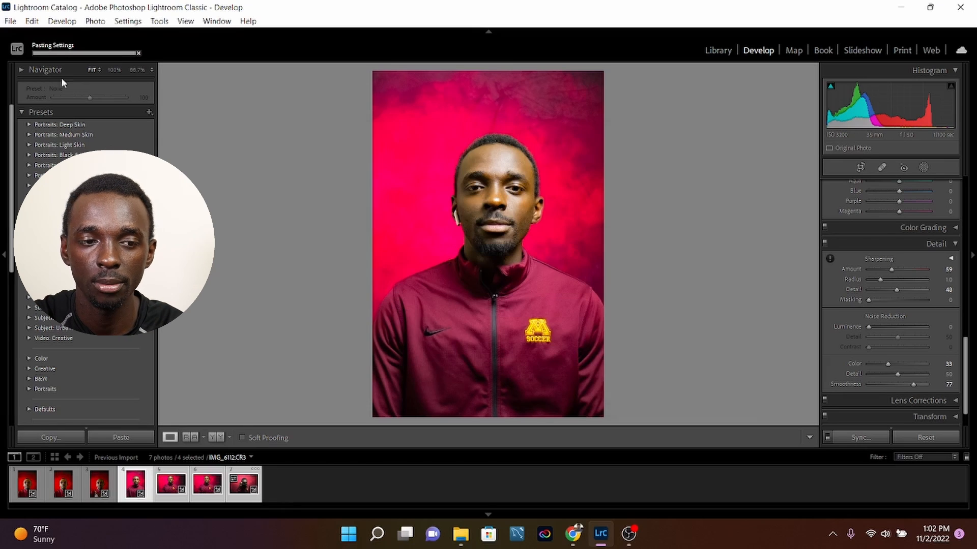
pyautogui.click(168, 486)
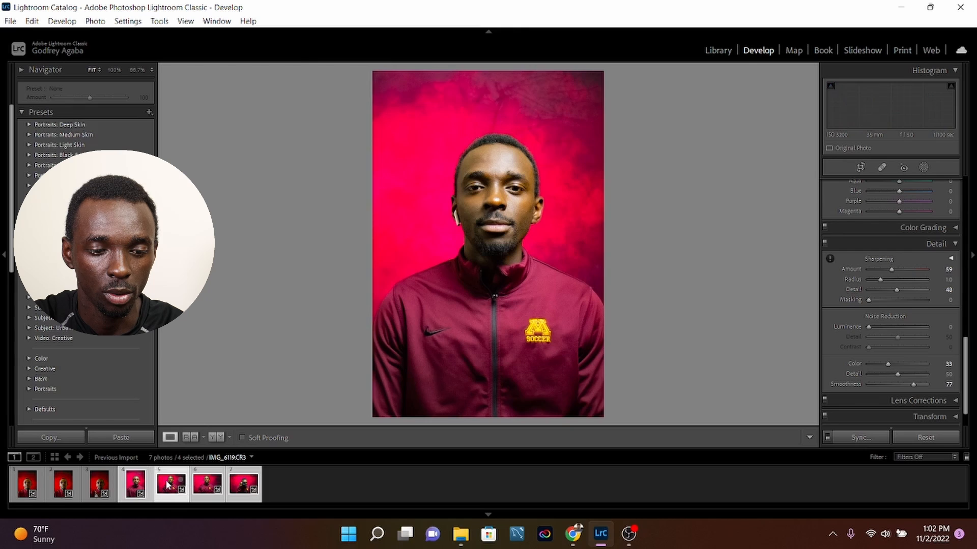
pyautogui.click(207, 491)
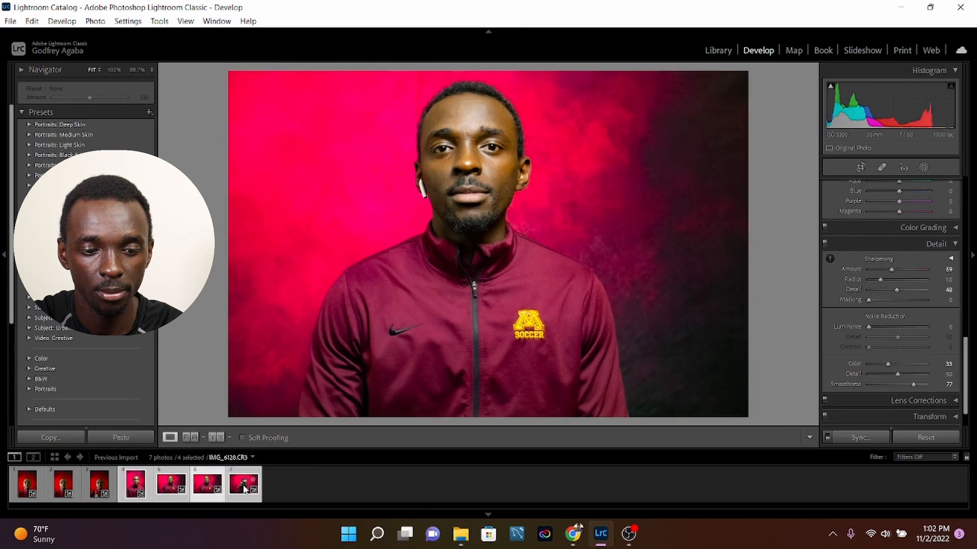
pyautogui.click(245, 490)
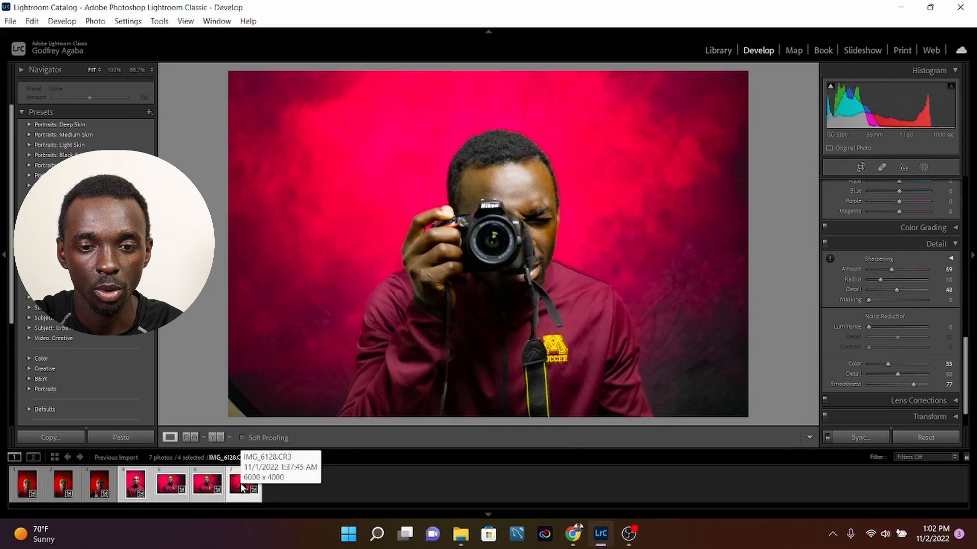
pyautogui.click(135, 487)
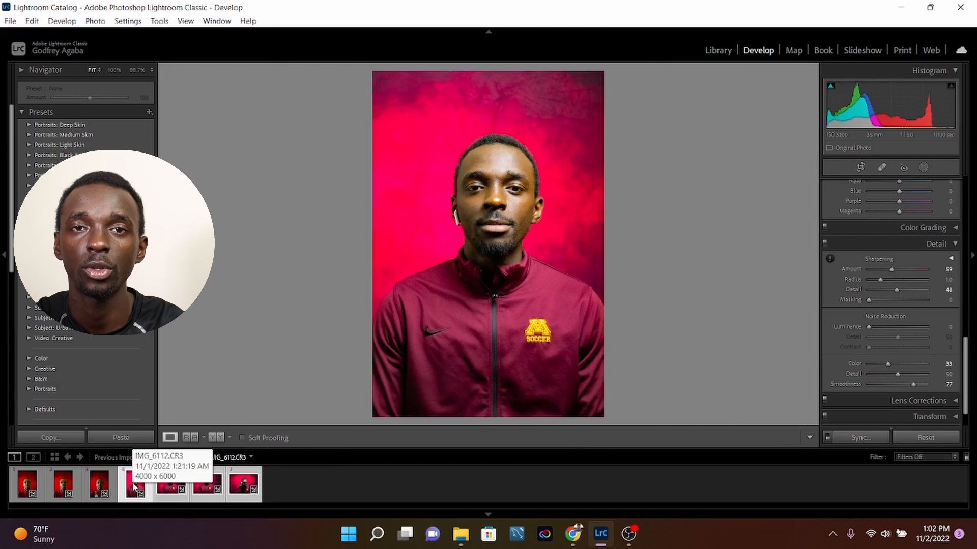